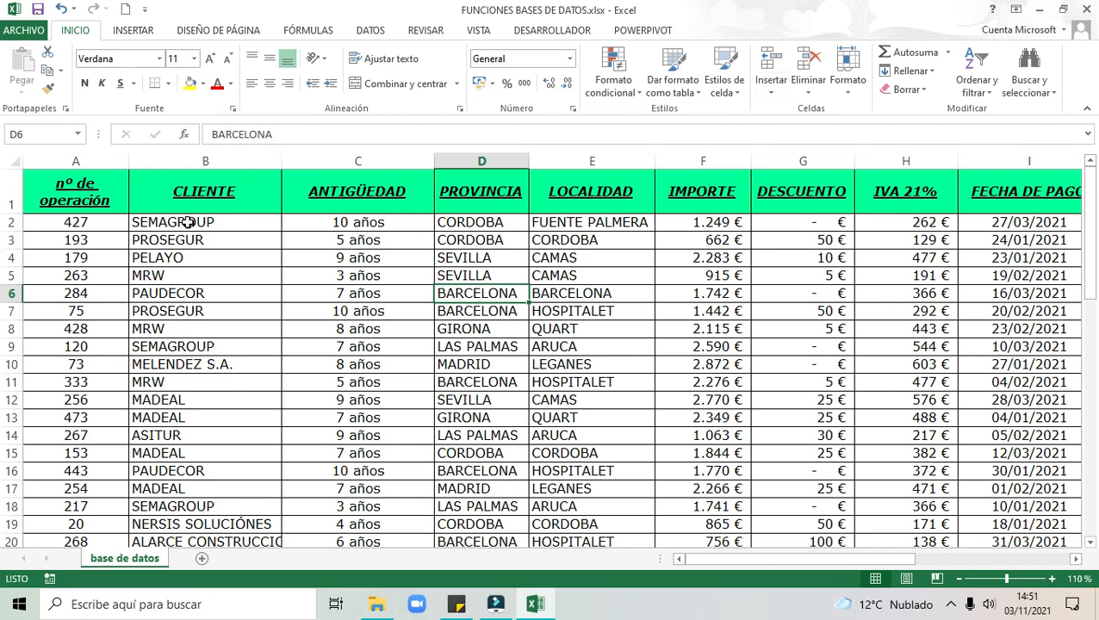
Examine the client database from its header row to the VENTAS column, selecting the whole data range
{"action": "left_click_drag", "start_coordinate": [94, 183], "coordinate": [457, 201]}
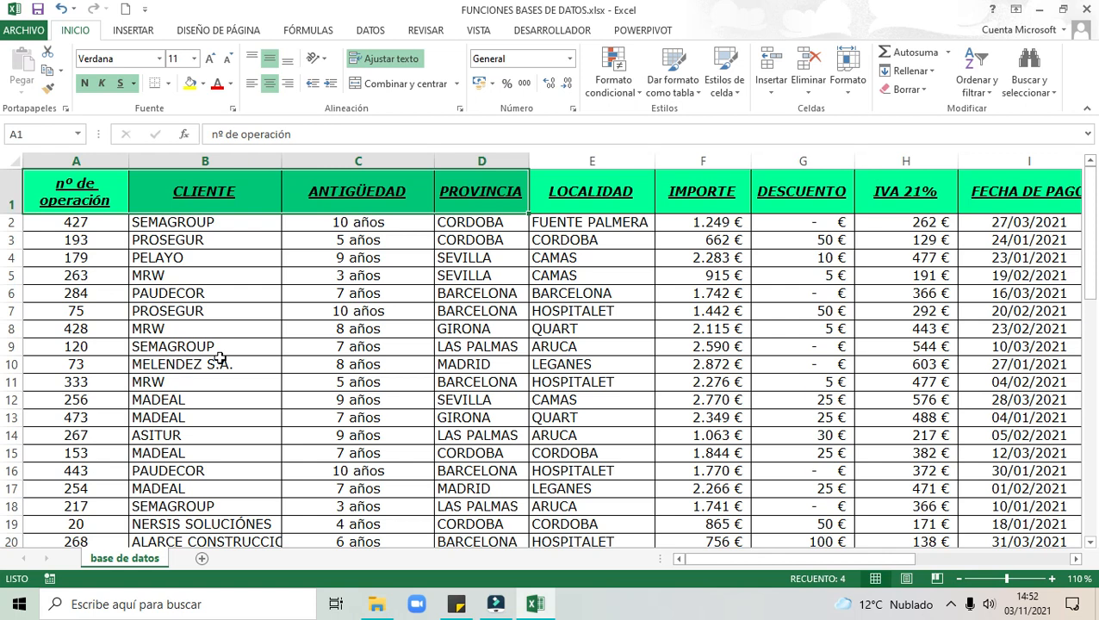
{"action": "left_click", "coordinate": [219, 358]}
{"action": "key", "text": "ctrl+Home"}
{"action": "key", "text": "ctrl+a"}
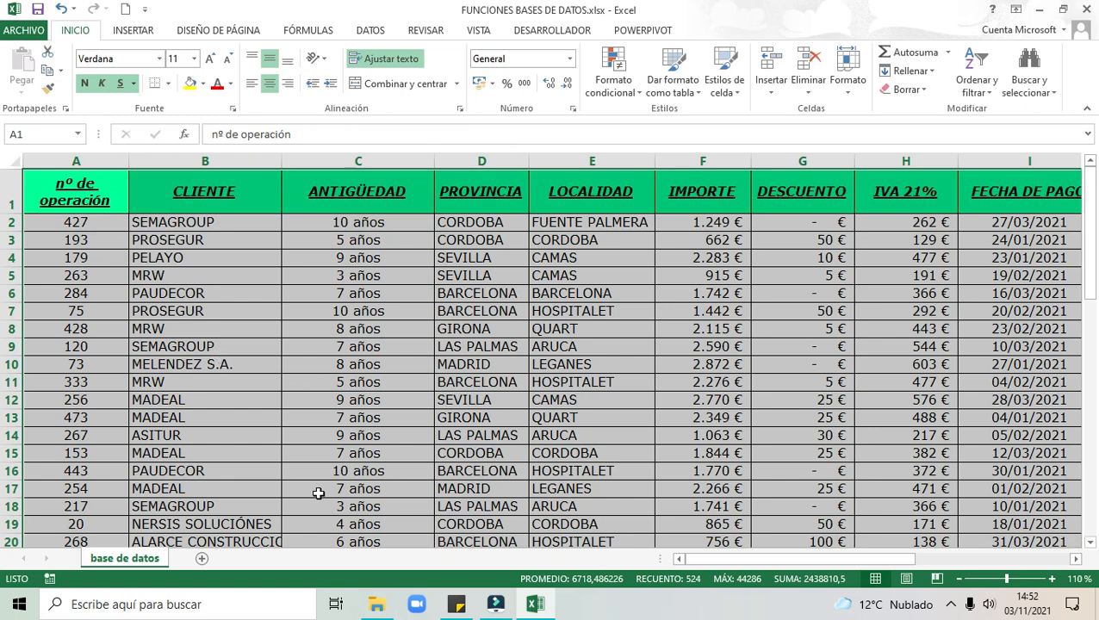
{"action": "left_click_drag", "start_coordinate": [894, 560], "coordinate": [1040, 564]}
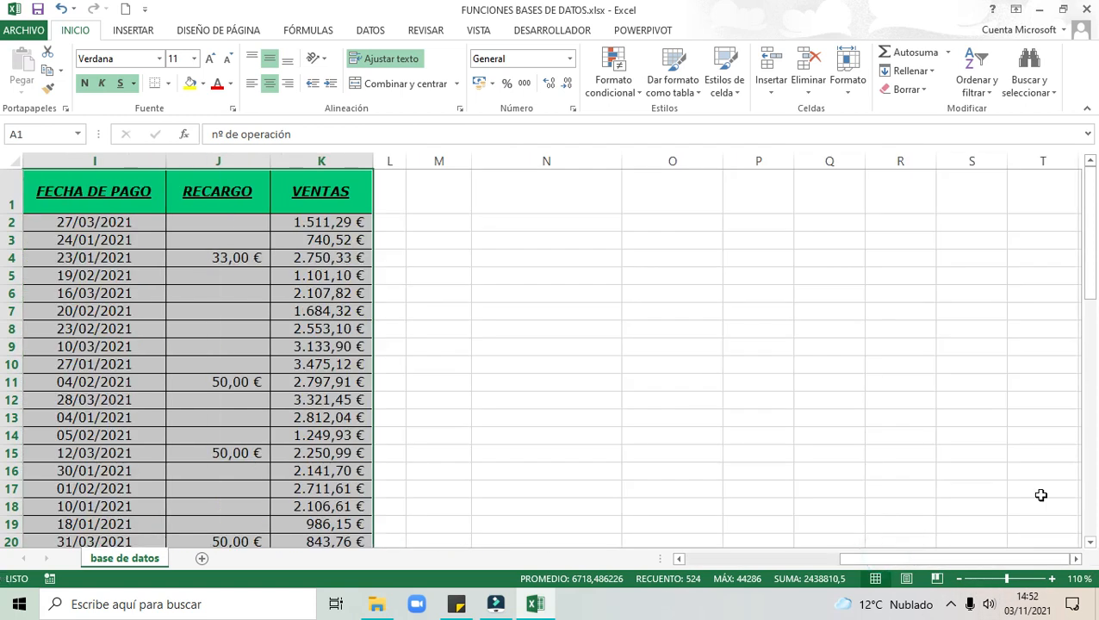
{"action": "left_click", "coordinate": [436, 196]}
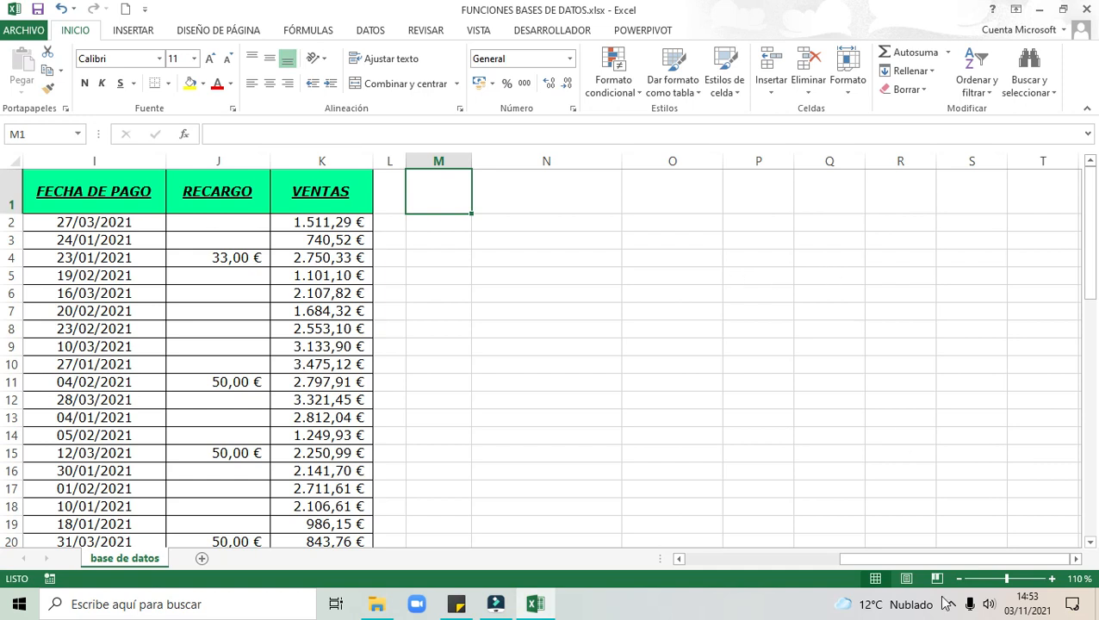
{"action": "left_click_drag", "start_coordinate": [893, 563], "coordinate": [738, 562]}
Format the data range A1:K51 as a table with headers, using the yellow banded style from the first row of the Medio group
{"action": "left_click", "coordinate": [374, 346]}
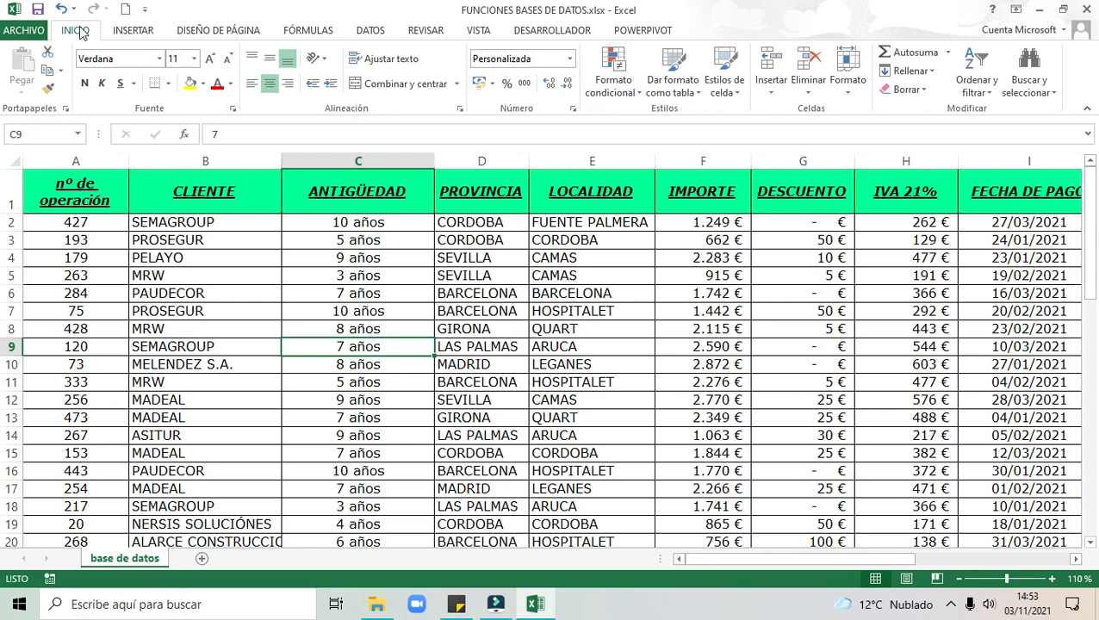
{"action": "left_click", "coordinate": [700, 93]}
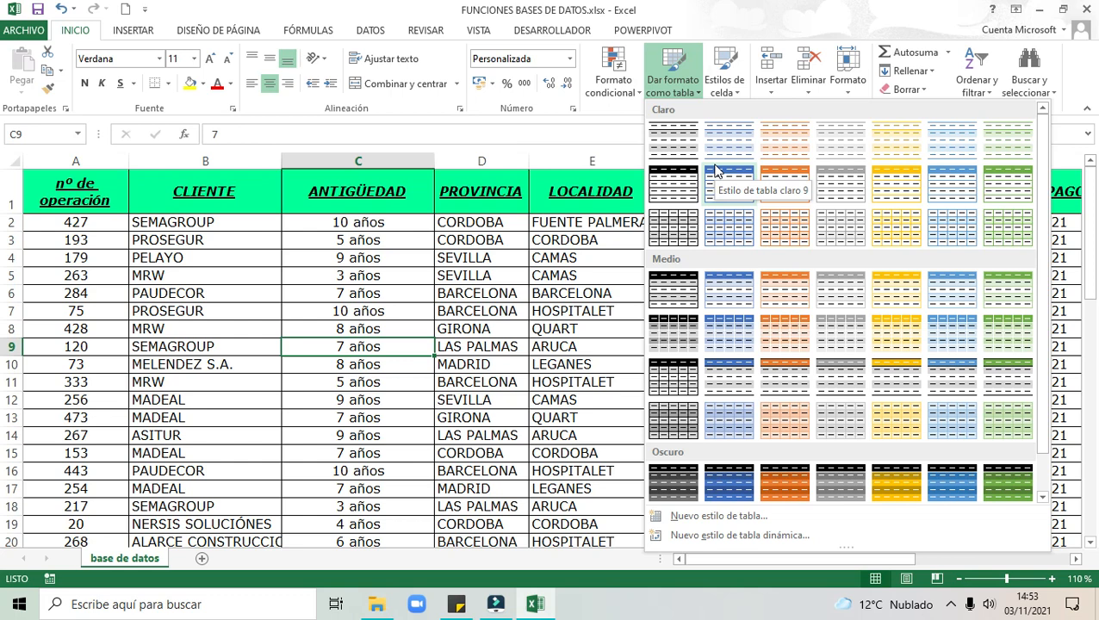
{"action": "left_click", "coordinate": [896, 280]}
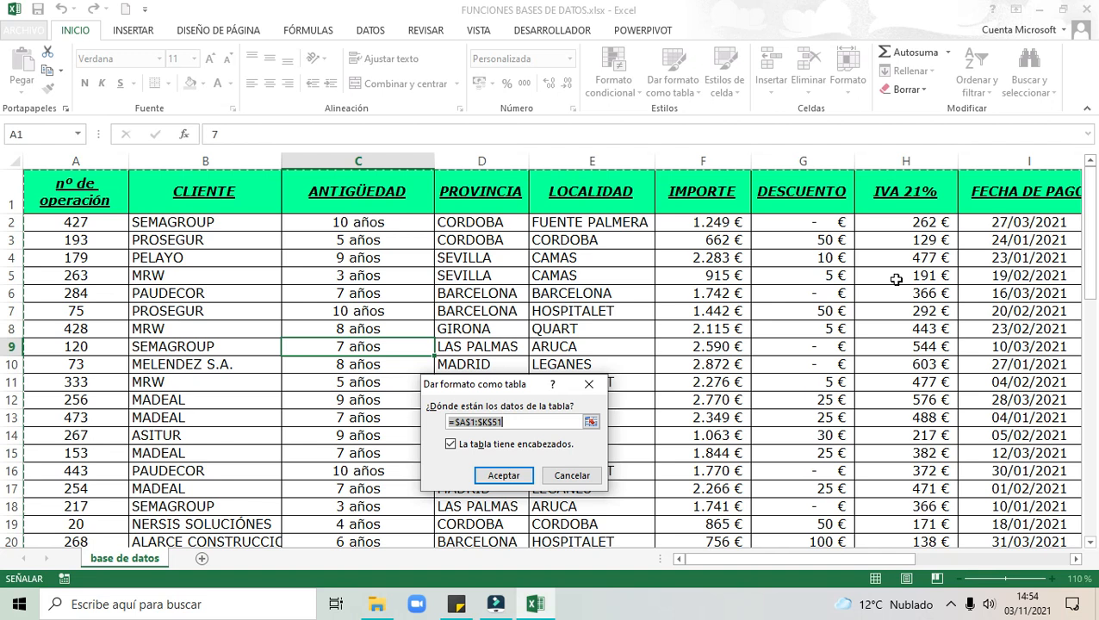
{"action": "left_click", "coordinate": [503, 474]}
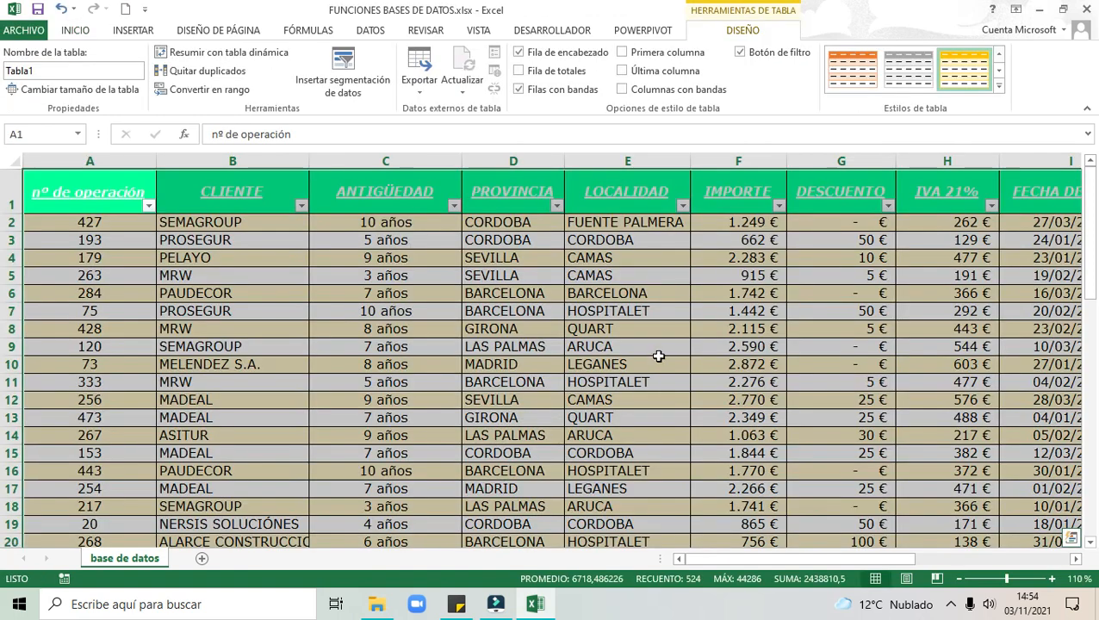
{"action": "left_click", "coordinate": [658, 306]}
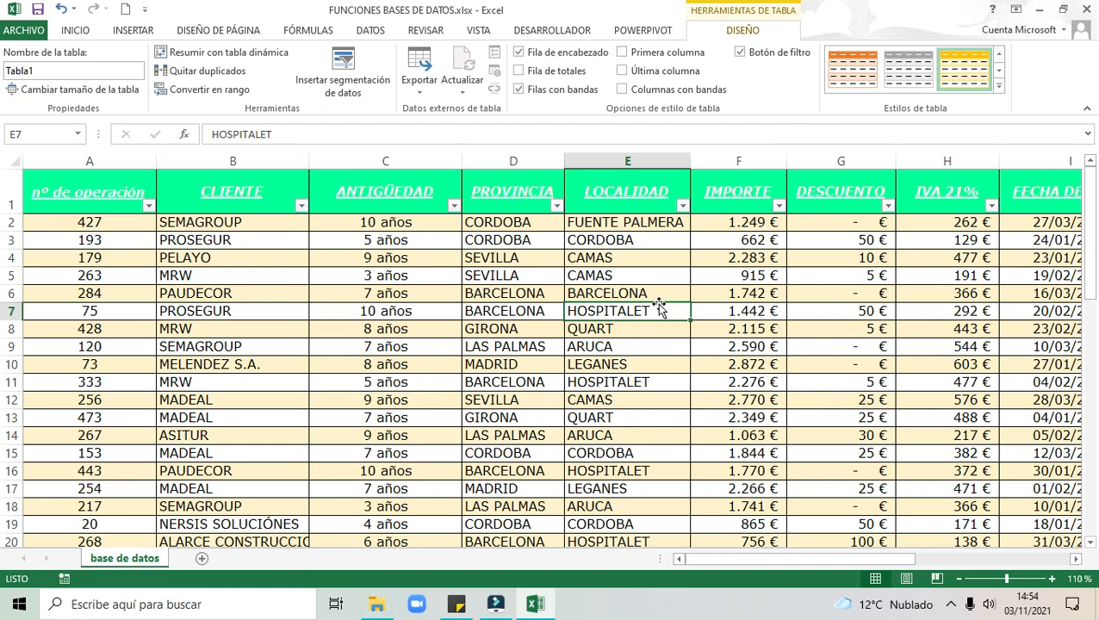
Compare selecting cells inside the table with an empty cell outside it to see when the table tools are available
{"action": "left_click", "coordinate": [704, 294]}
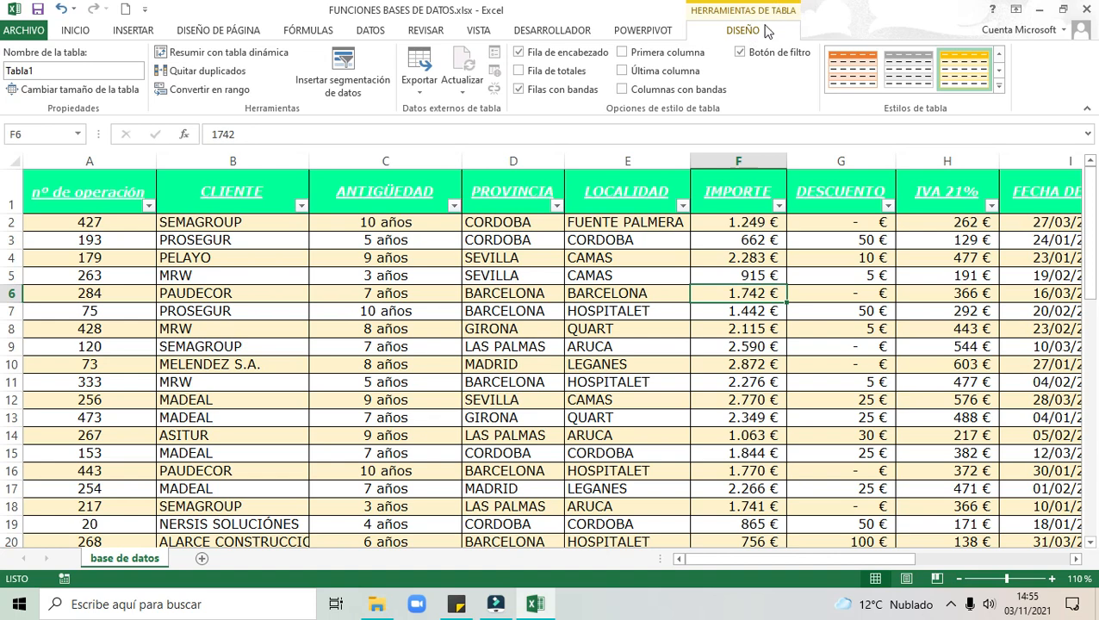
{"action": "left_click_drag", "start_coordinate": [892, 559], "coordinate": [1009, 564]}
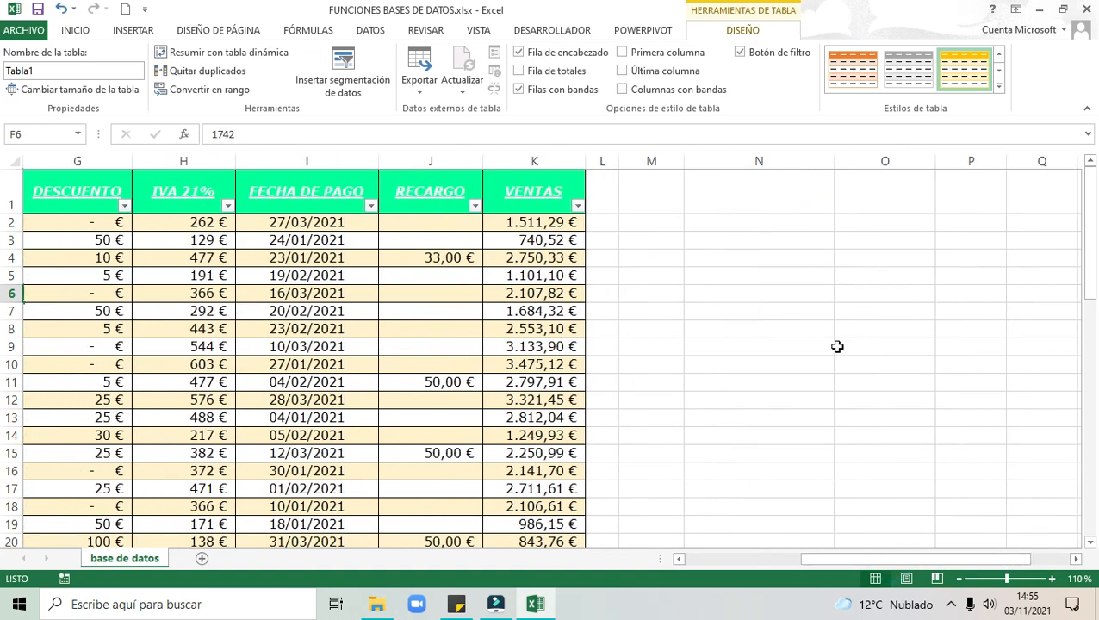
{"action": "left_click", "coordinate": [797, 298]}
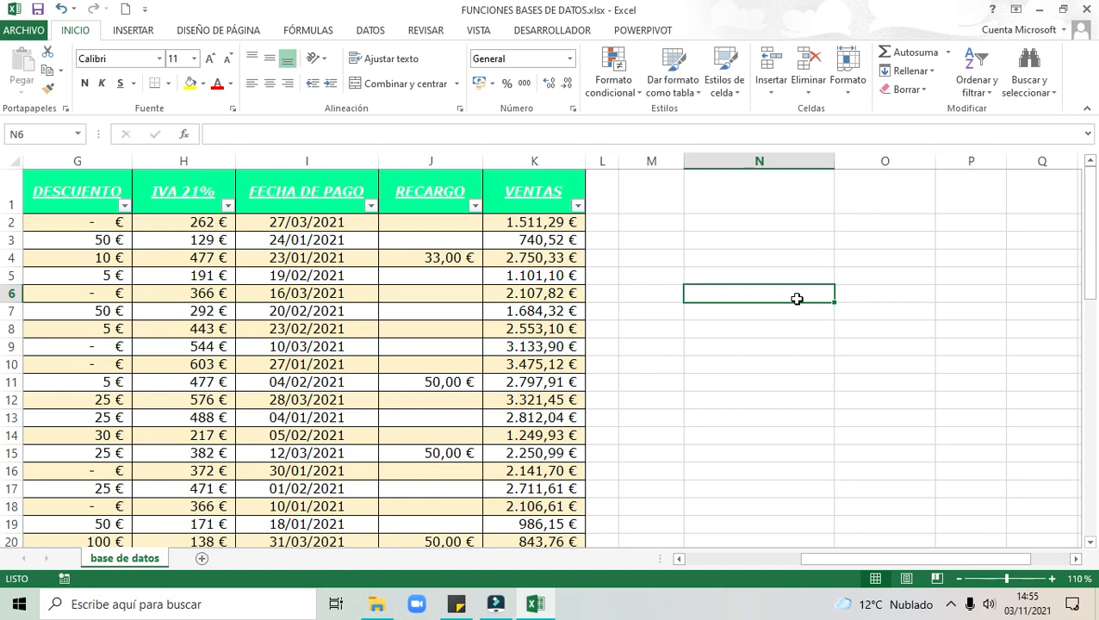
{"action": "left_click", "coordinate": [323, 257]}
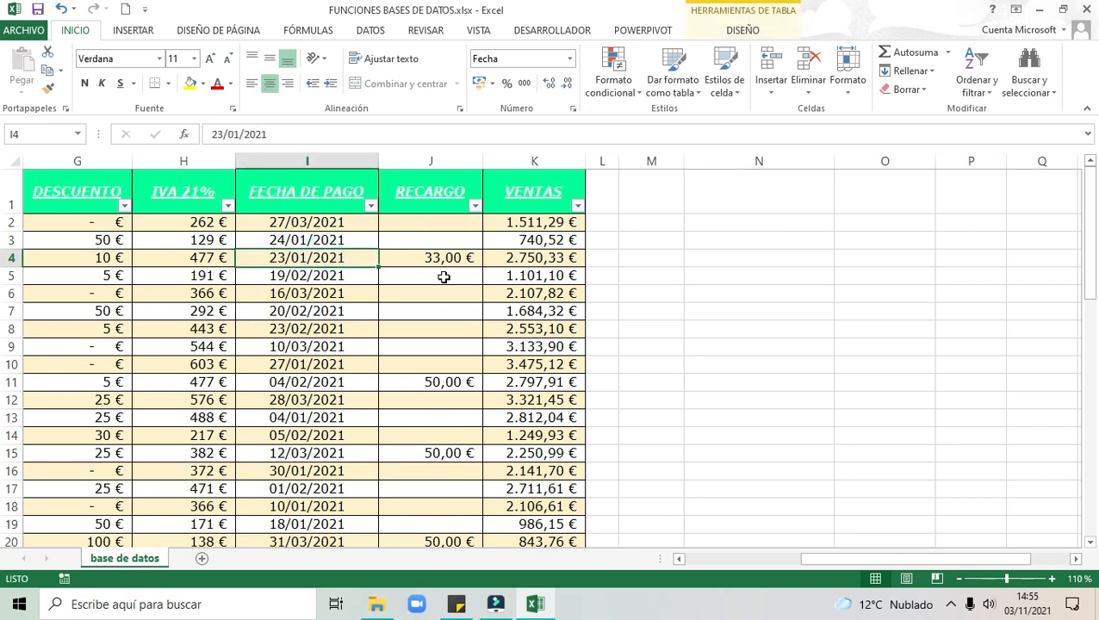
{"action": "left_click_drag", "start_coordinate": [859, 558], "coordinate": [776, 558]}
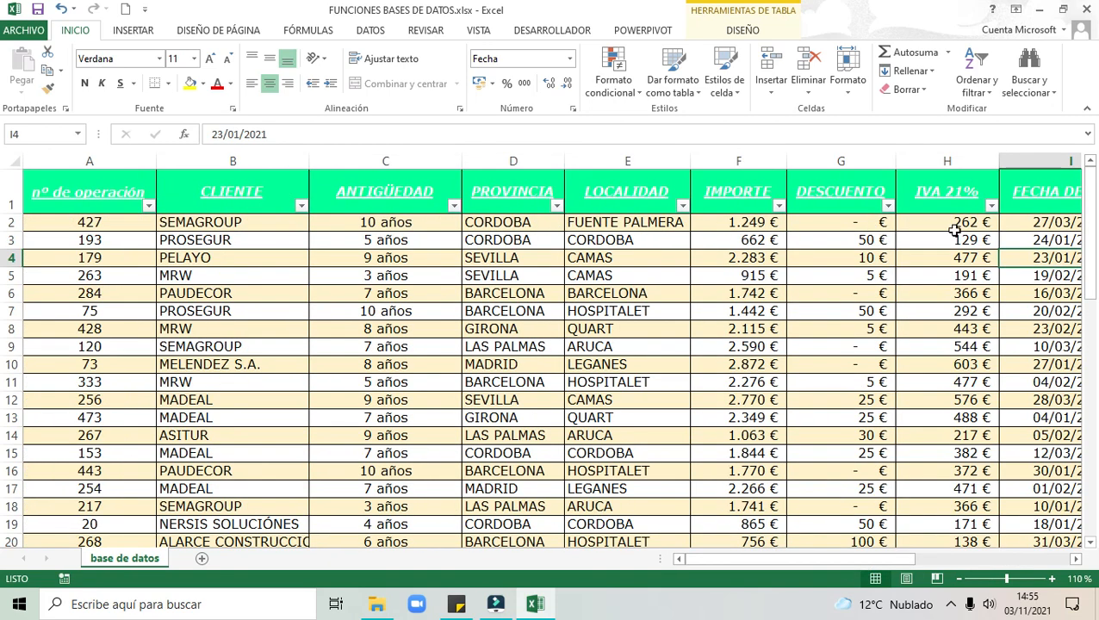
Examine the sort and filter options of the nº de operación, ANTIGÜEDAD and PROVINCIA columns
{"action": "left_click", "coordinate": [148, 206]}
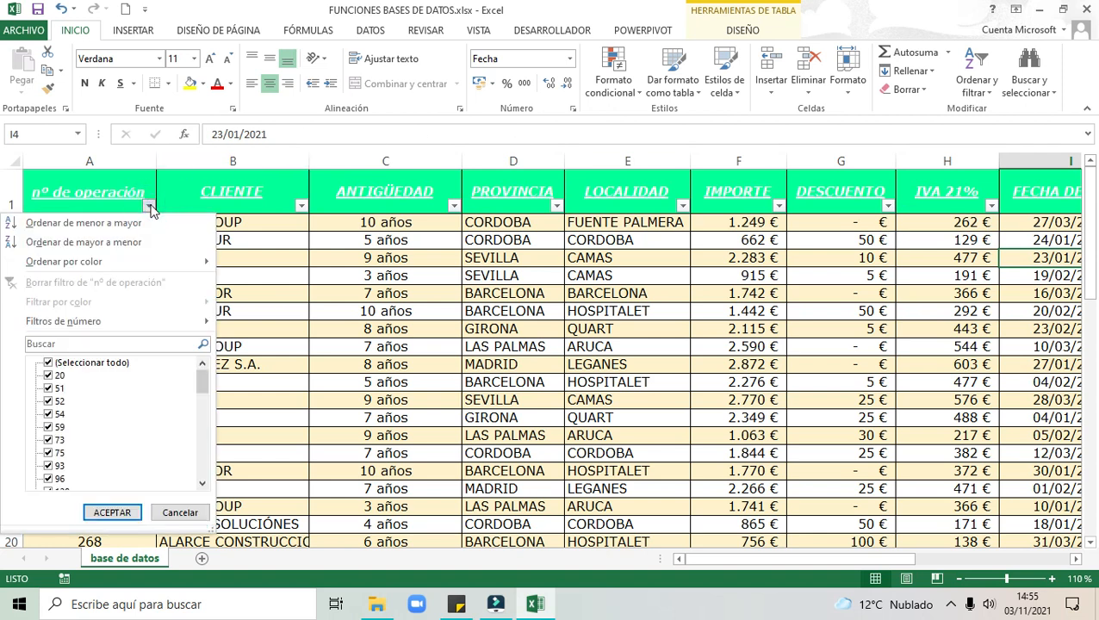
{"action": "mouse_move", "coordinate": [141, 327]}
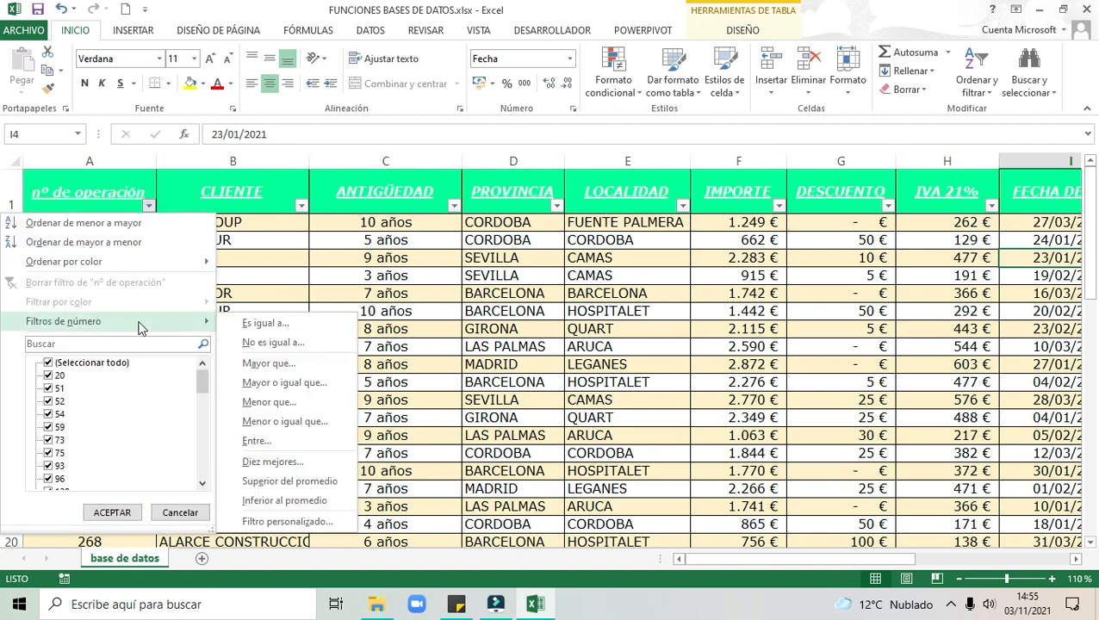
{"action": "left_click", "coordinate": [455, 206]}
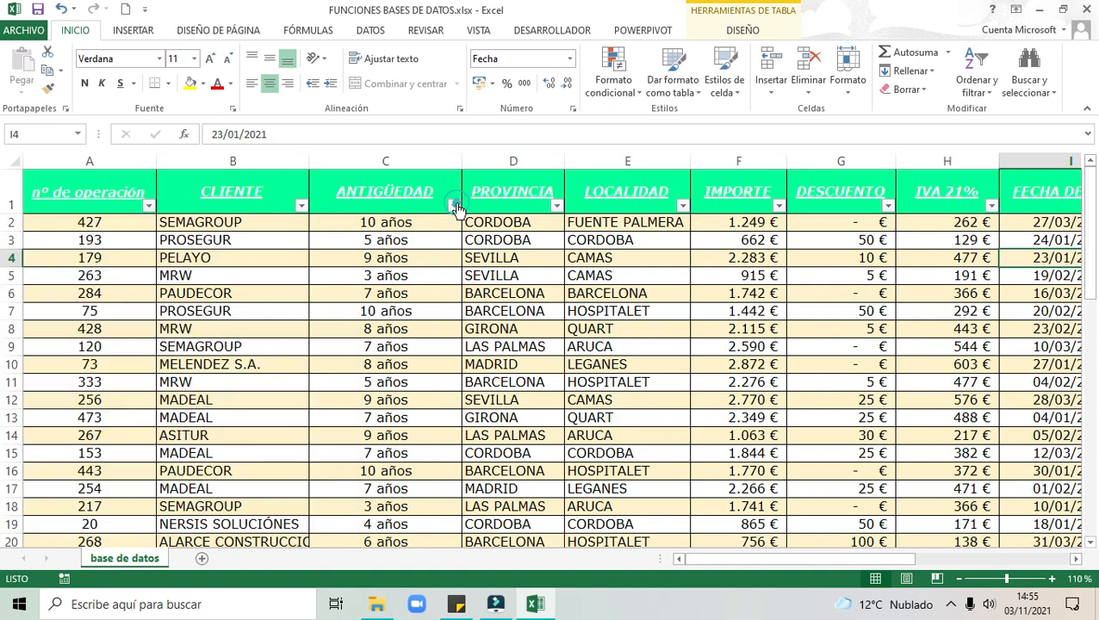
{"action": "mouse_move", "coordinate": [399, 325]}
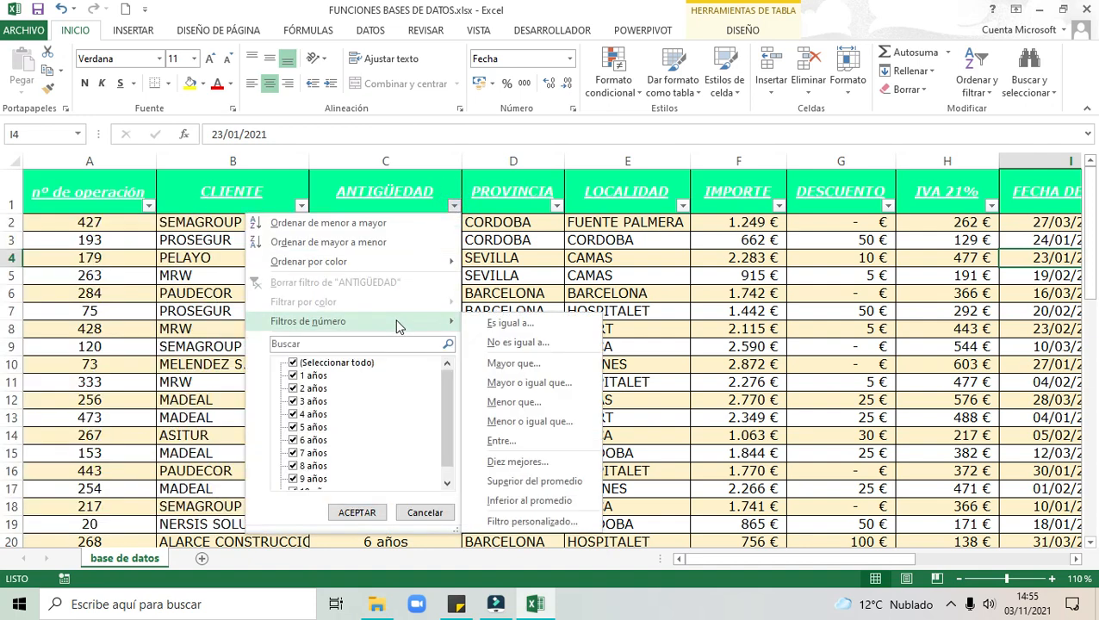
{"action": "left_click", "coordinate": [556, 208]}
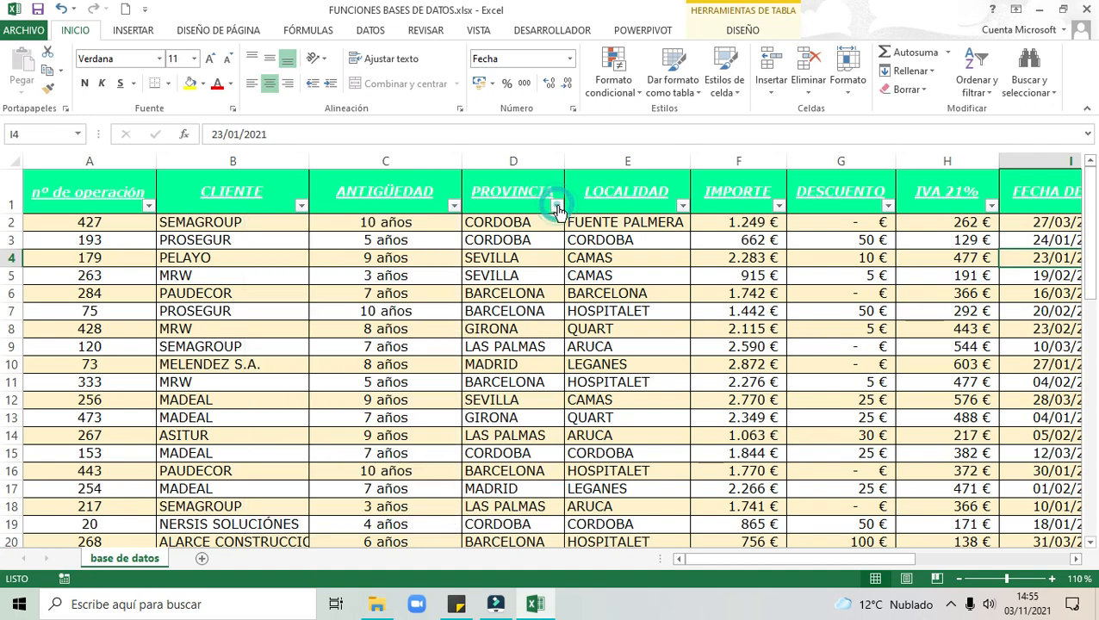
{"action": "left_click", "coordinate": [556, 208]}
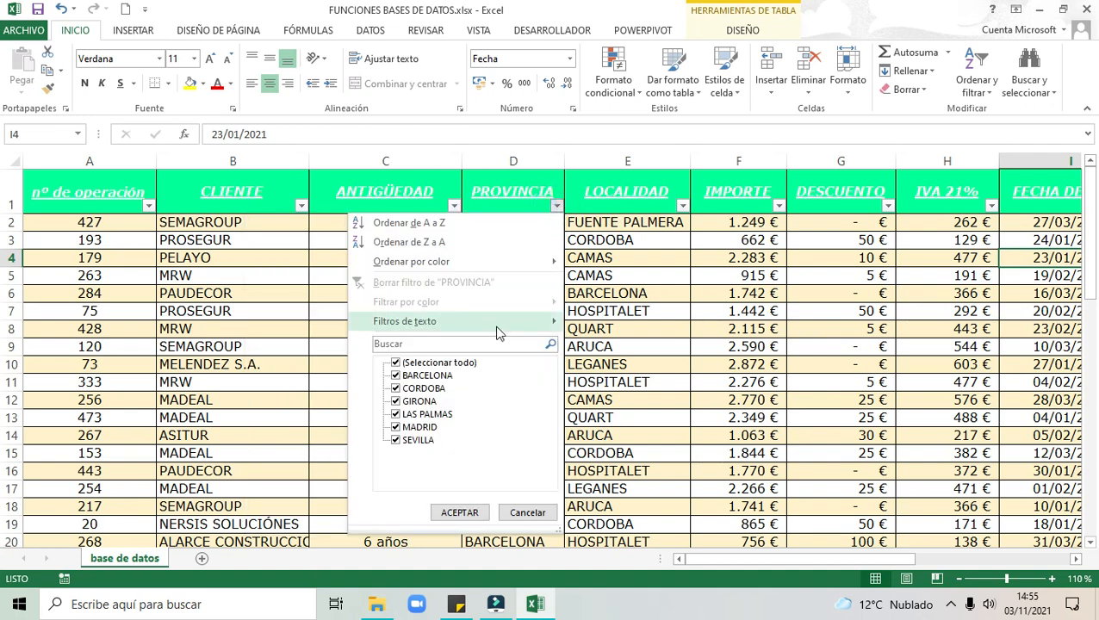
Review the available table styles and hide the filter buttons in the table's header row
{"action": "left_click", "coordinate": [737, 33]}
{"action": "left_click", "coordinate": [737, 33]}
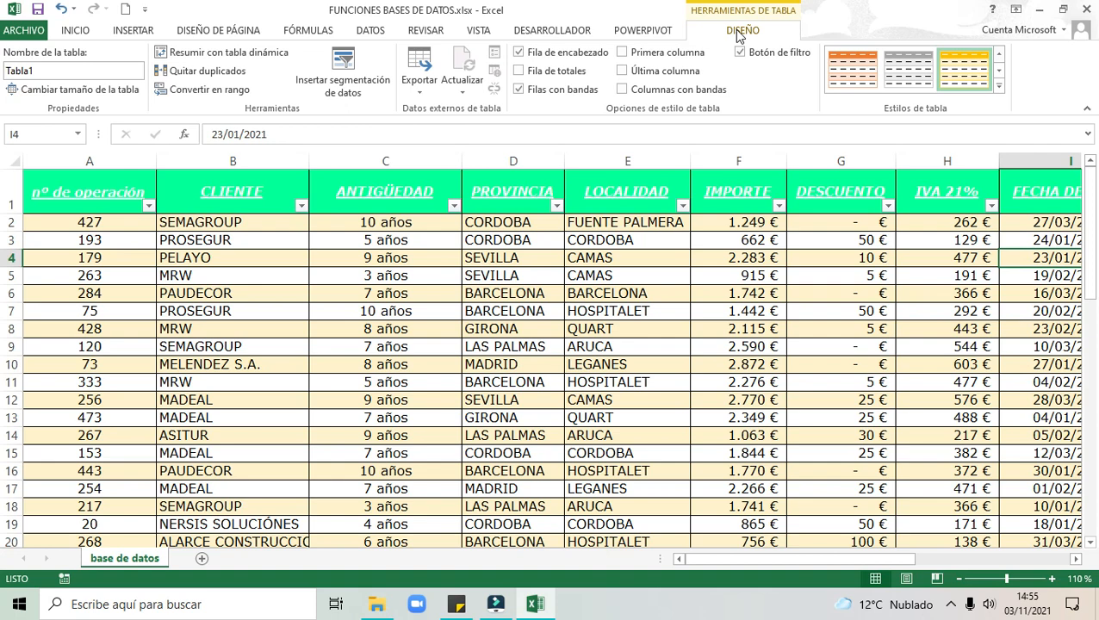
{"action": "left_click", "coordinate": [999, 86]}
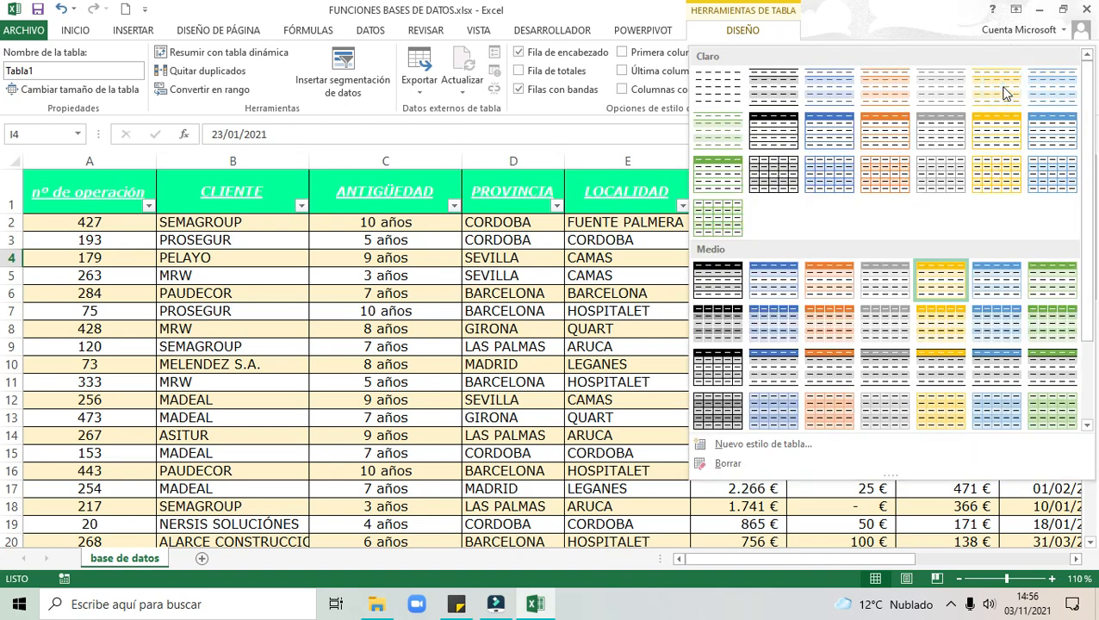
{"action": "left_click", "coordinate": [630, 131]}
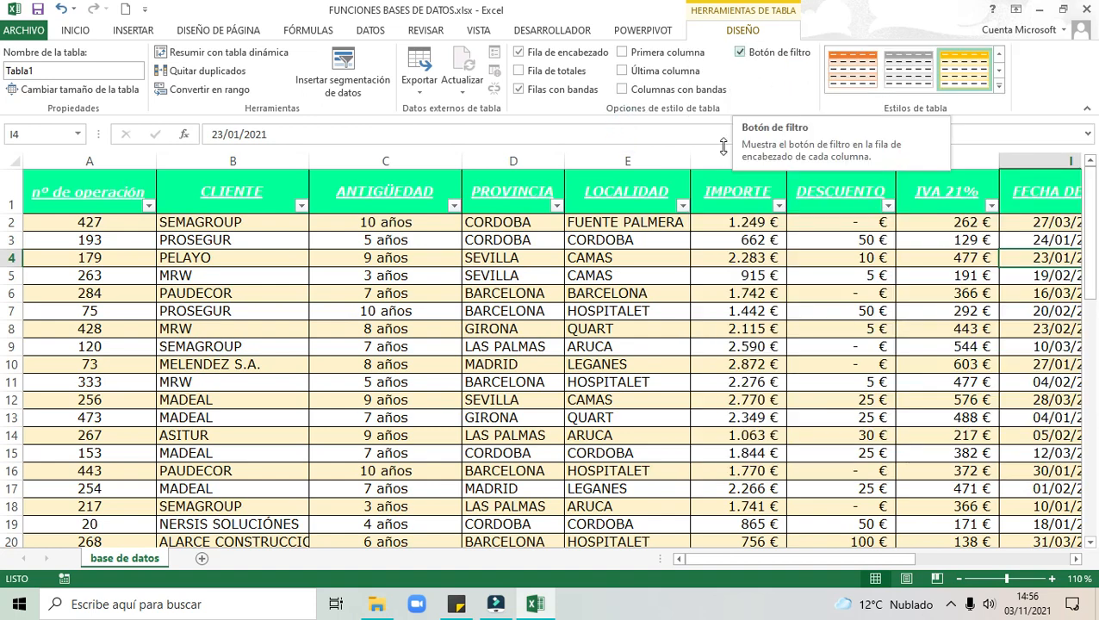
{"action": "left_click", "coordinate": [740, 52]}
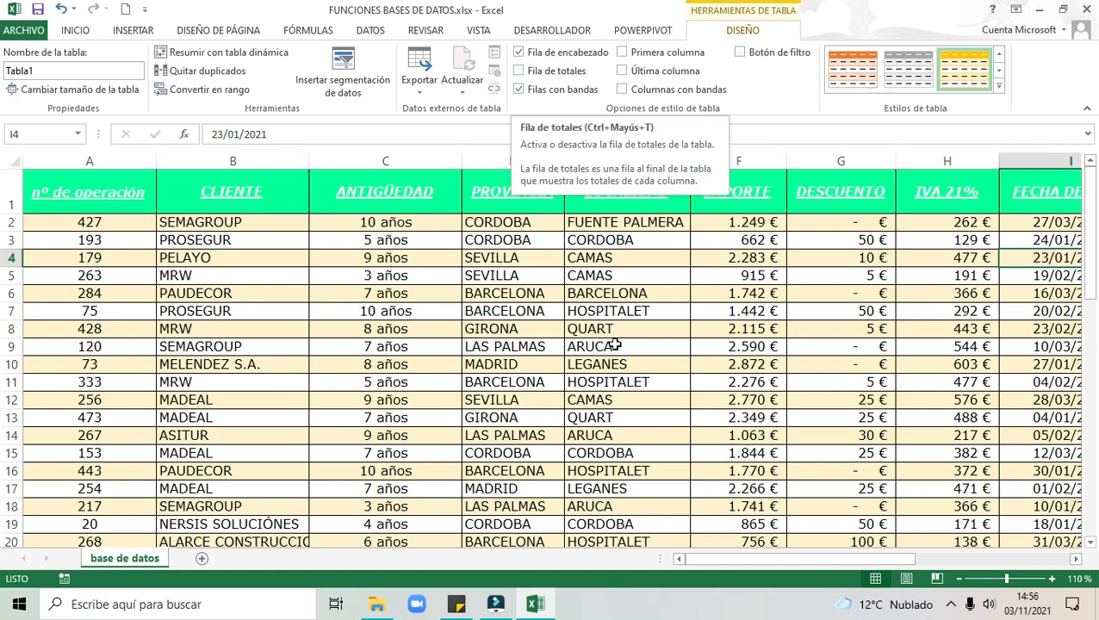
Add a totals row at the end of the table and widen the VENTAS column to fit its total
{"action": "scroll", "coordinate": [764, 380], "scroll_direction": "down", "scroll_amount": 19}
{"action": "scroll", "coordinate": [763, 380], "scroll_direction": "up", "scroll_amount": 5}
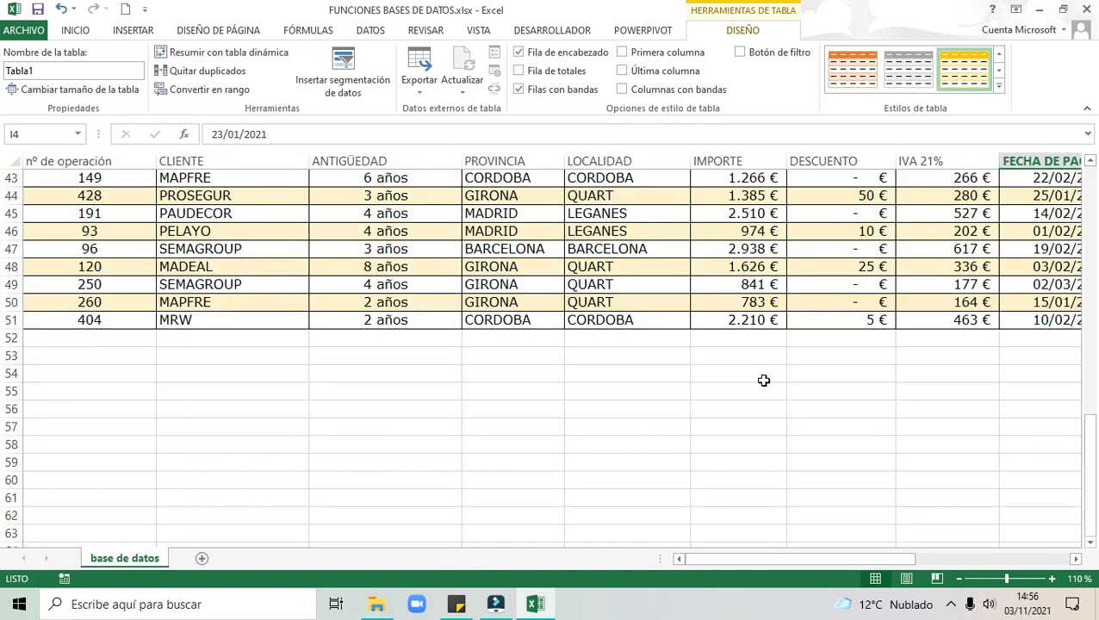
{"action": "left_click", "coordinate": [762, 559]}
{"action": "left_click_drag", "start_coordinate": [762, 559], "coordinate": [836, 552]}
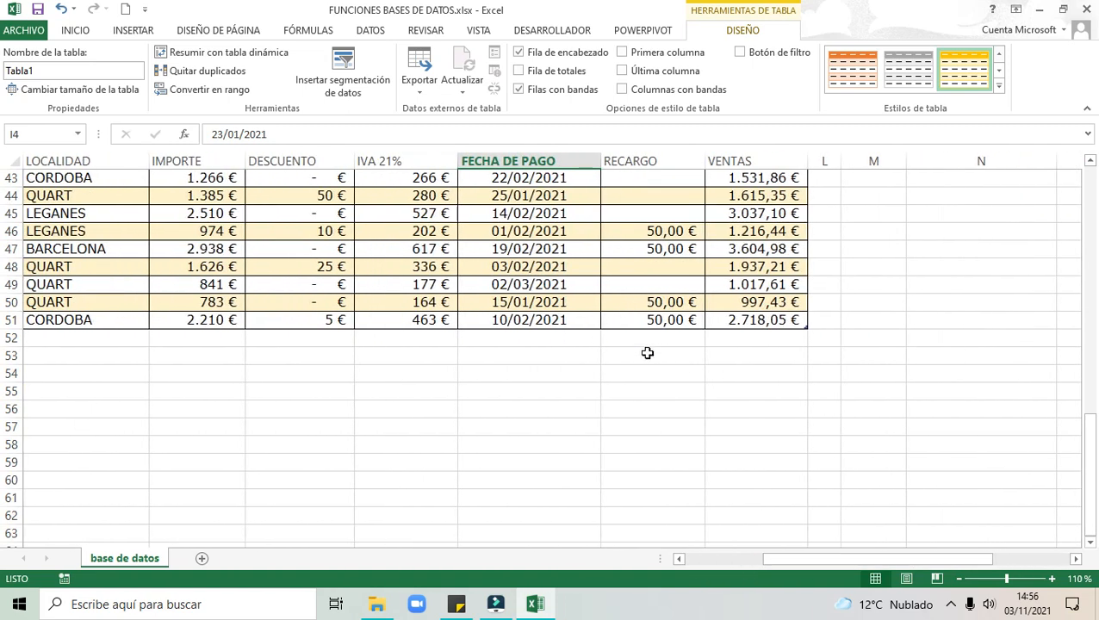
{"action": "left_click", "coordinate": [519, 71]}
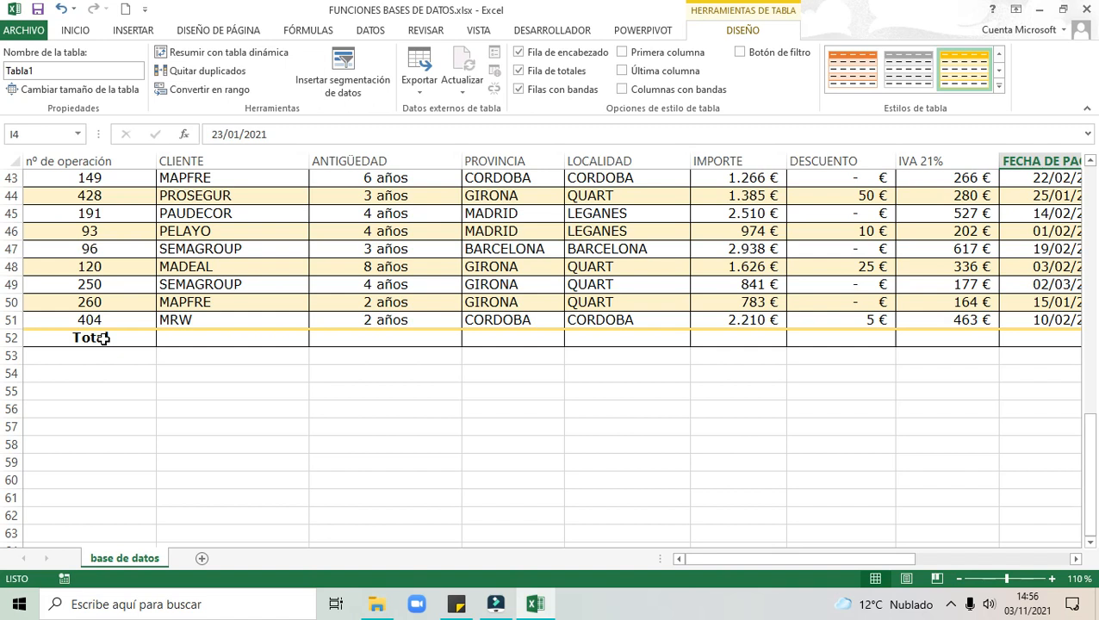
{"action": "left_click_drag", "start_coordinate": [728, 558], "coordinate": [827, 558]}
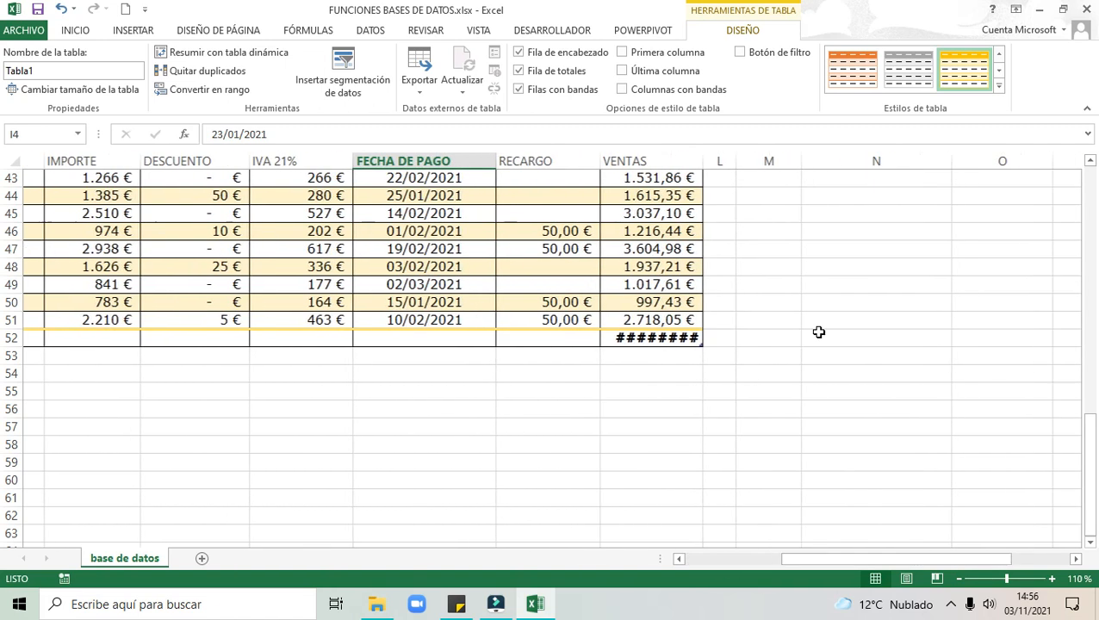
{"action": "left_click_drag", "start_coordinate": [683, 162], "coordinate": [733, 162]}
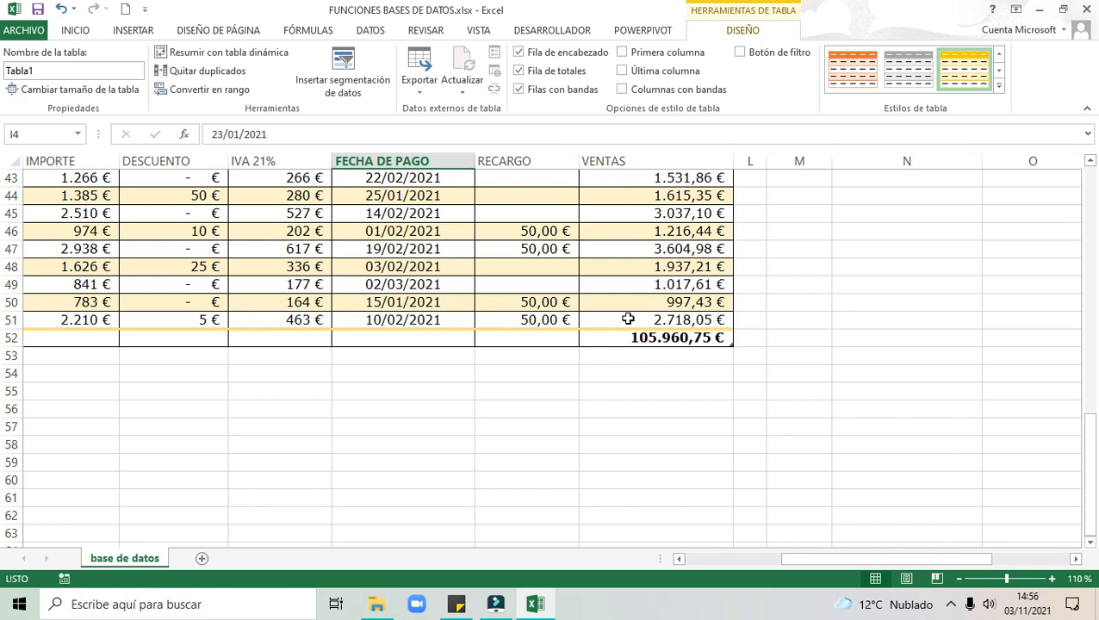
Set the IVA 21% cell of the totals row to the maximum value (Máx.)
{"action": "left_click", "coordinate": [306, 339]}
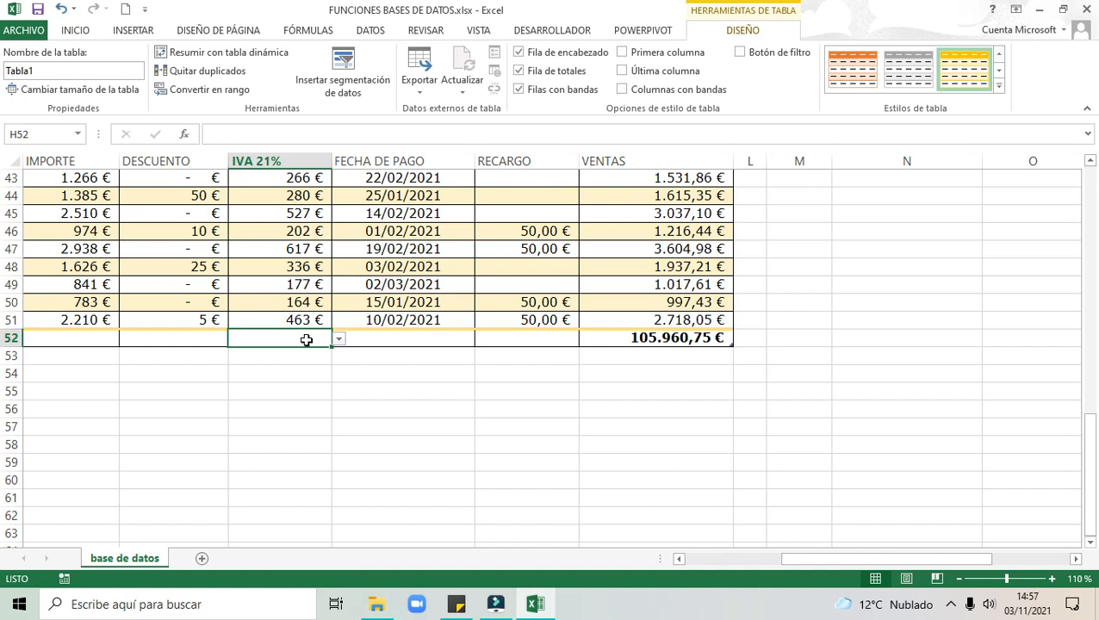
{"action": "left_click", "coordinate": [339, 340]}
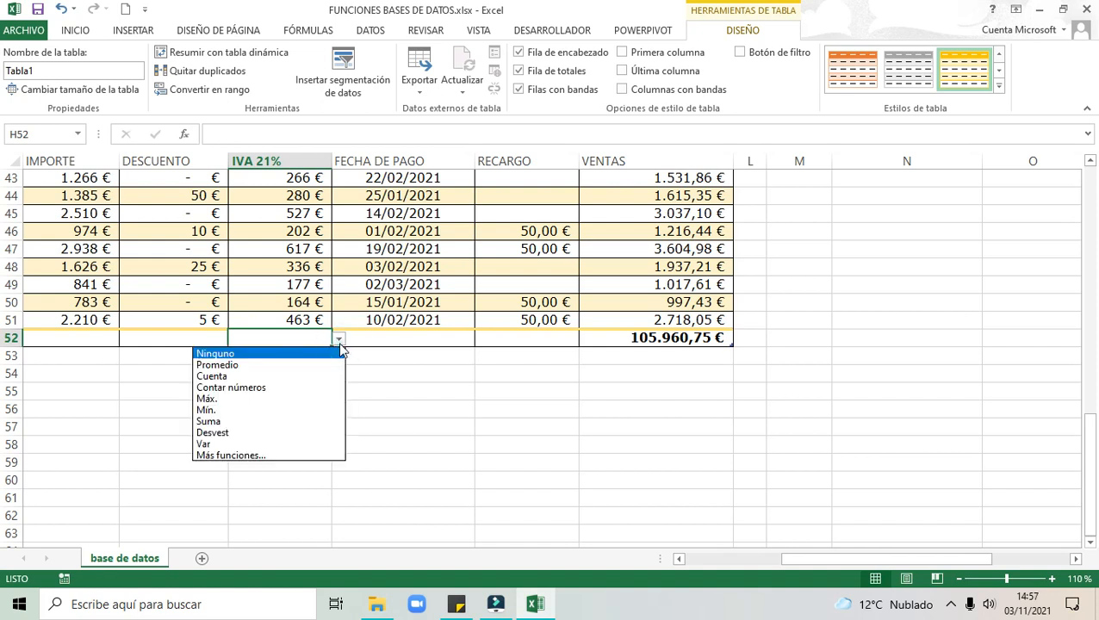
{"action": "left_click", "coordinate": [233, 399]}
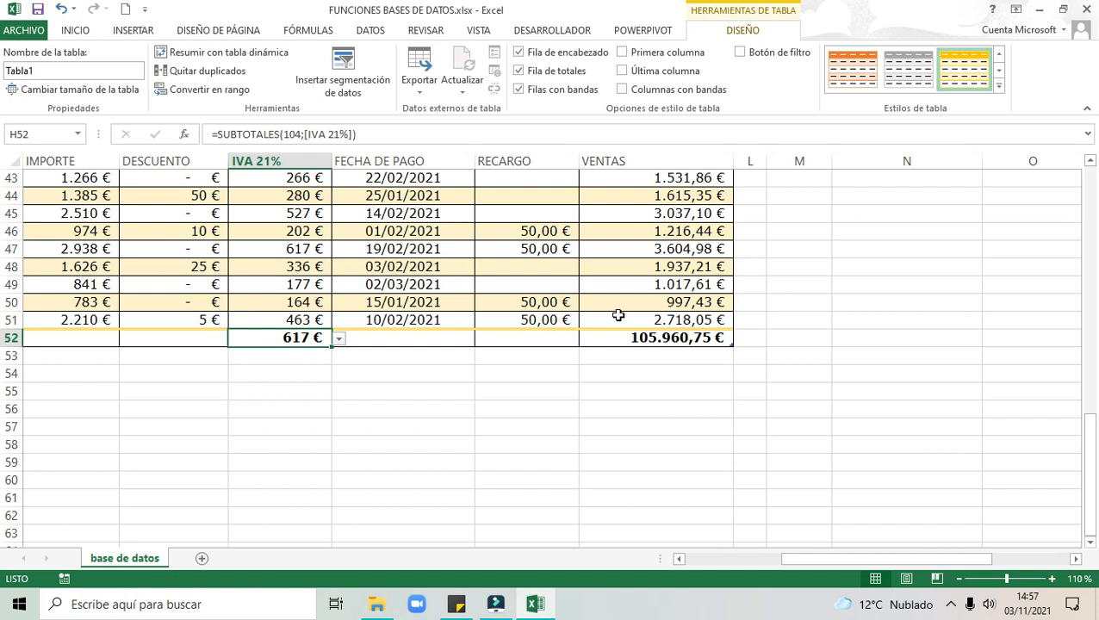
Set the RECARGO cell of the totals row to count numbers (Contar números)
{"action": "left_click", "coordinate": [547, 338]}
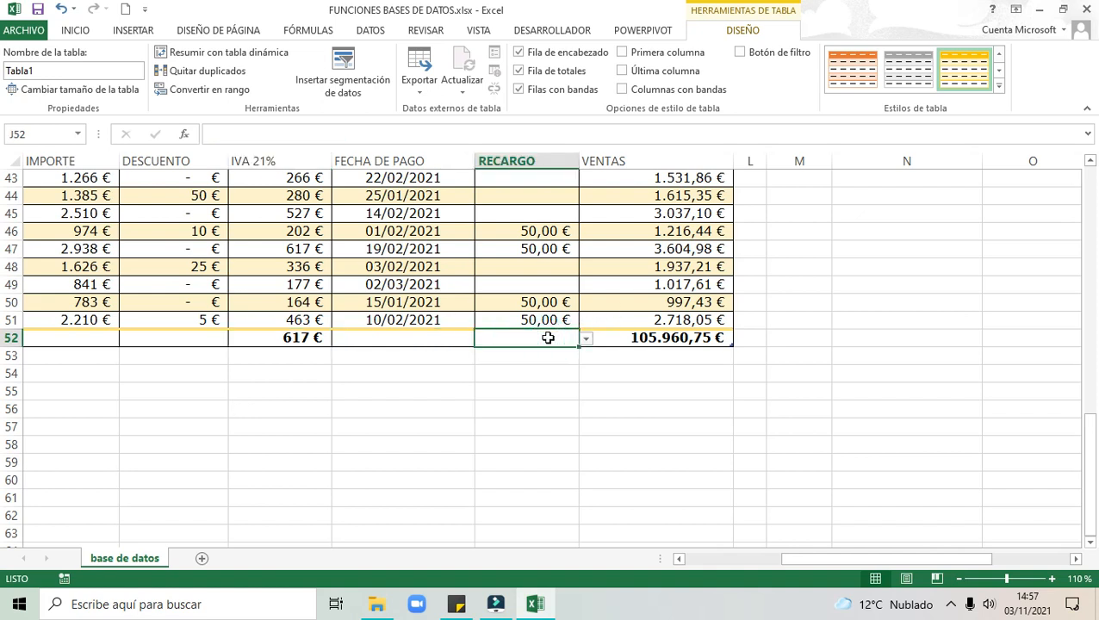
{"action": "left_click", "coordinate": [586, 340]}
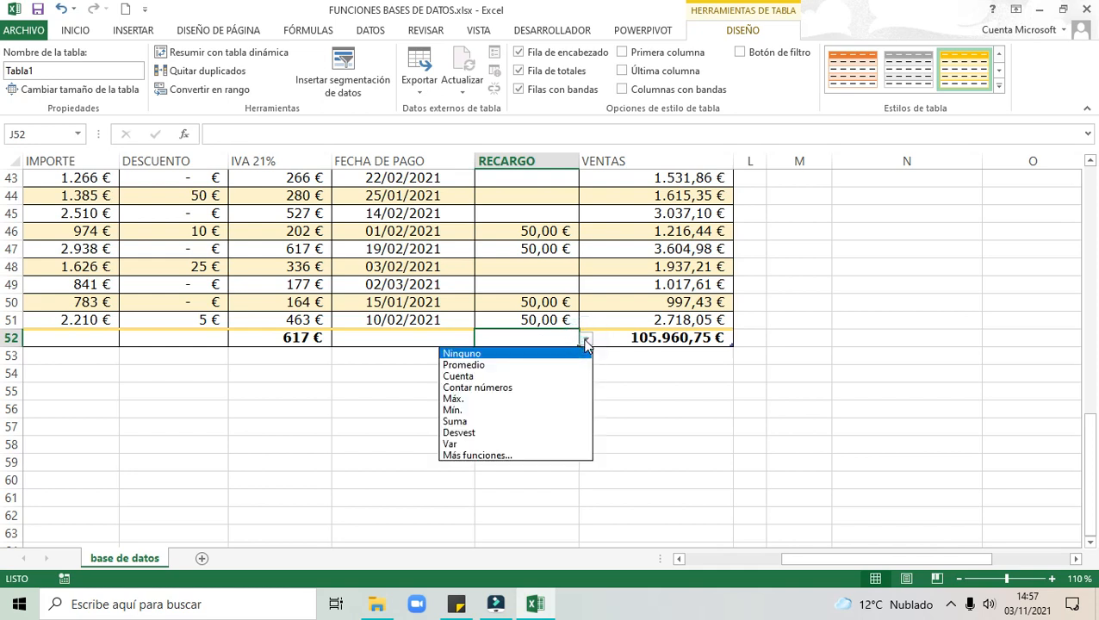
{"action": "left_click", "coordinate": [496, 389]}
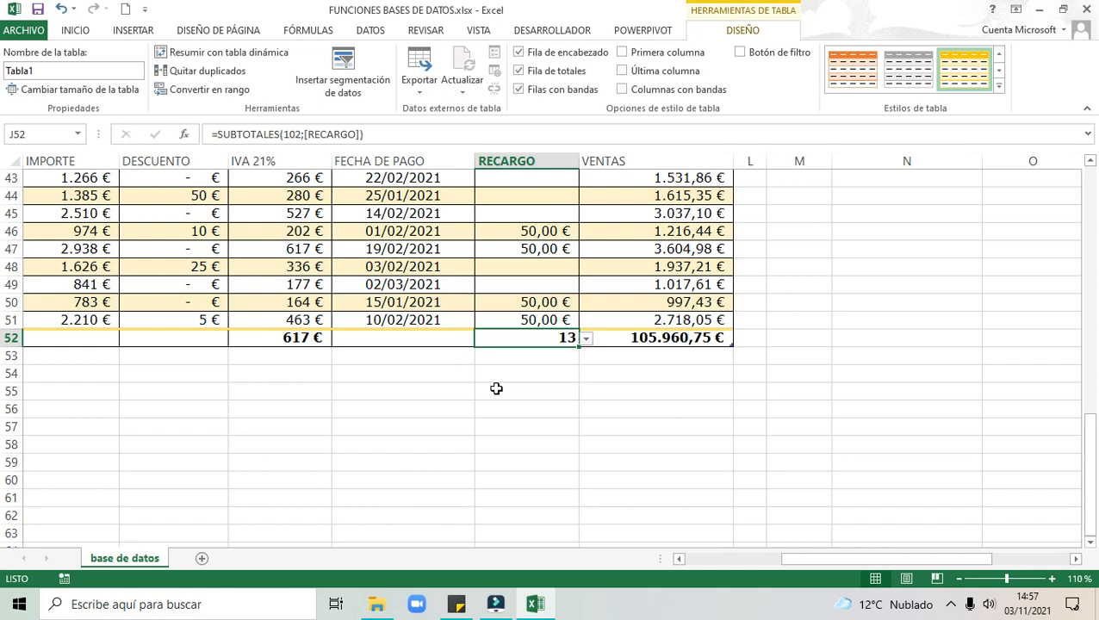
Set the IMPORTE cell of the totals row to the average (Promedio)
{"action": "left_click", "coordinate": [679, 559]}
{"action": "left_click", "coordinate": [472, 336]}
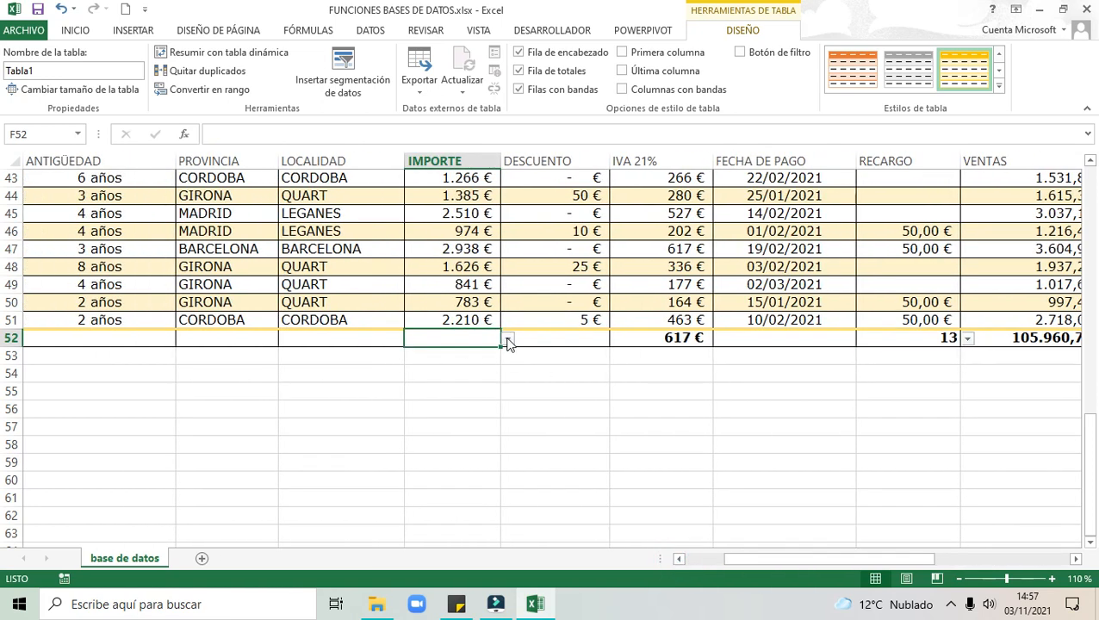
{"action": "left_click", "coordinate": [508, 339]}
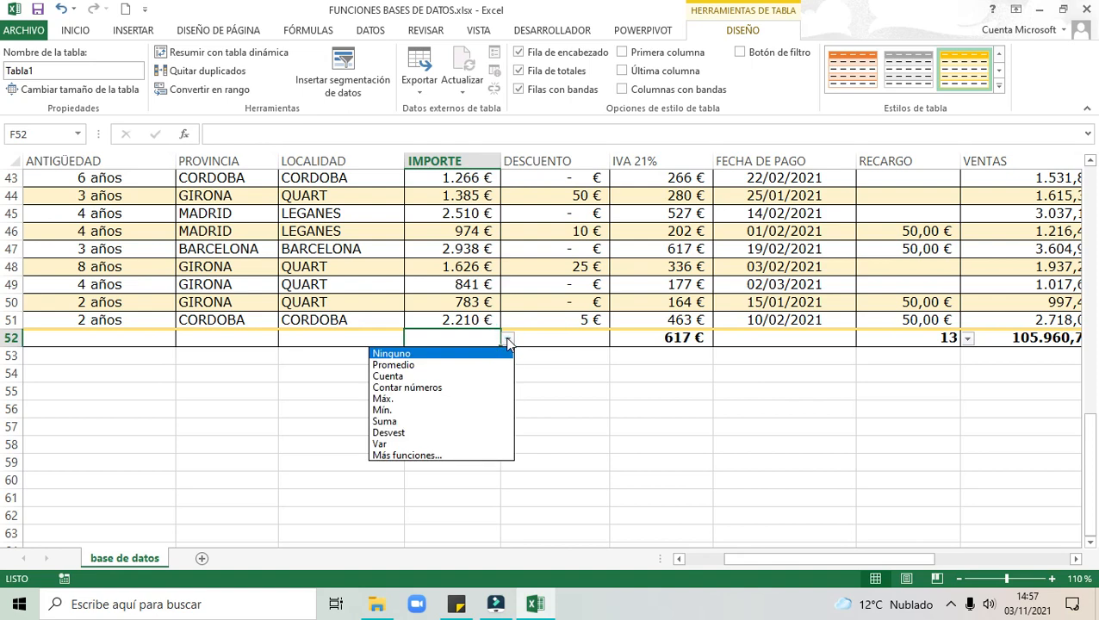
{"action": "left_click", "coordinate": [427, 364]}
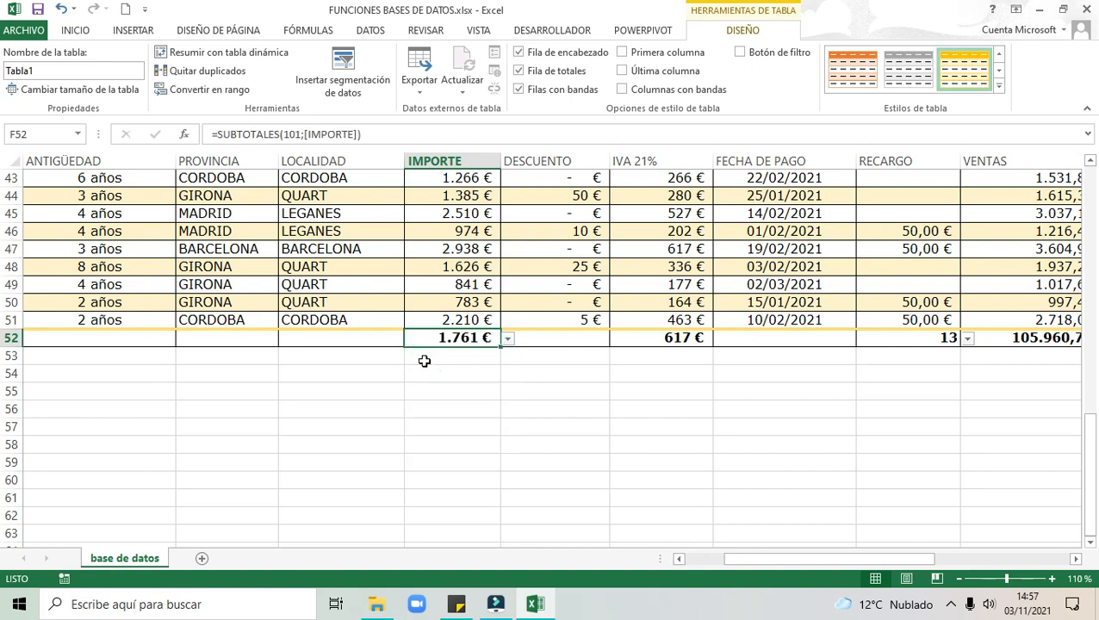
Insert slicers for the CLIENTE and VENTAS fields of the table
{"action": "scroll", "coordinate": [549, 356], "scroll_direction": "up", "scroll_amount": 14}
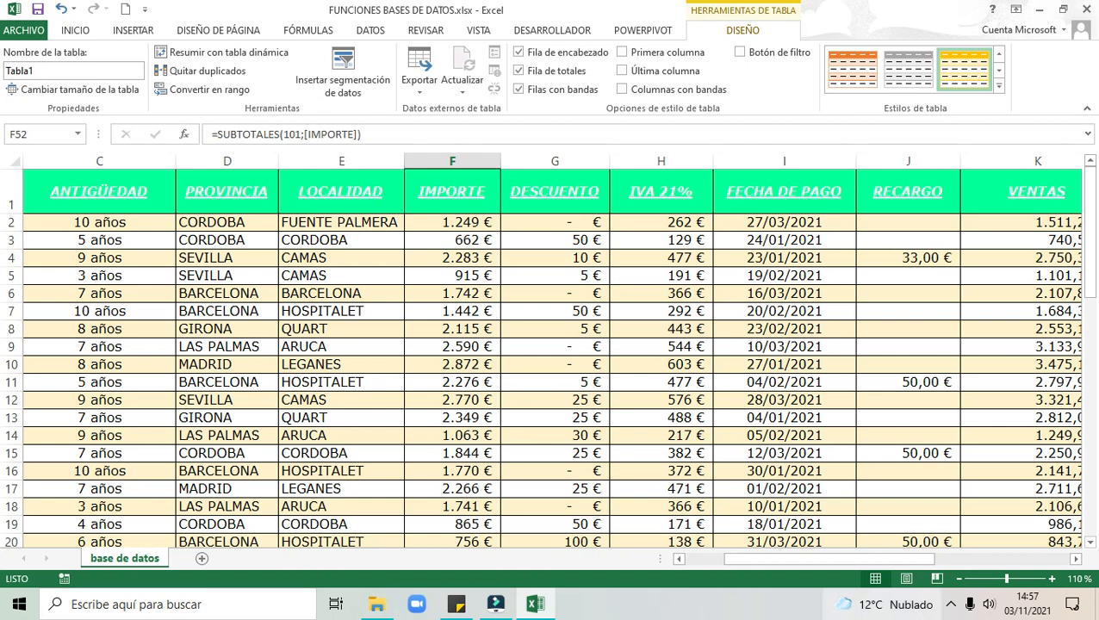
{"action": "left_click_drag", "start_coordinate": [747, 566], "coordinate": [657, 527]}
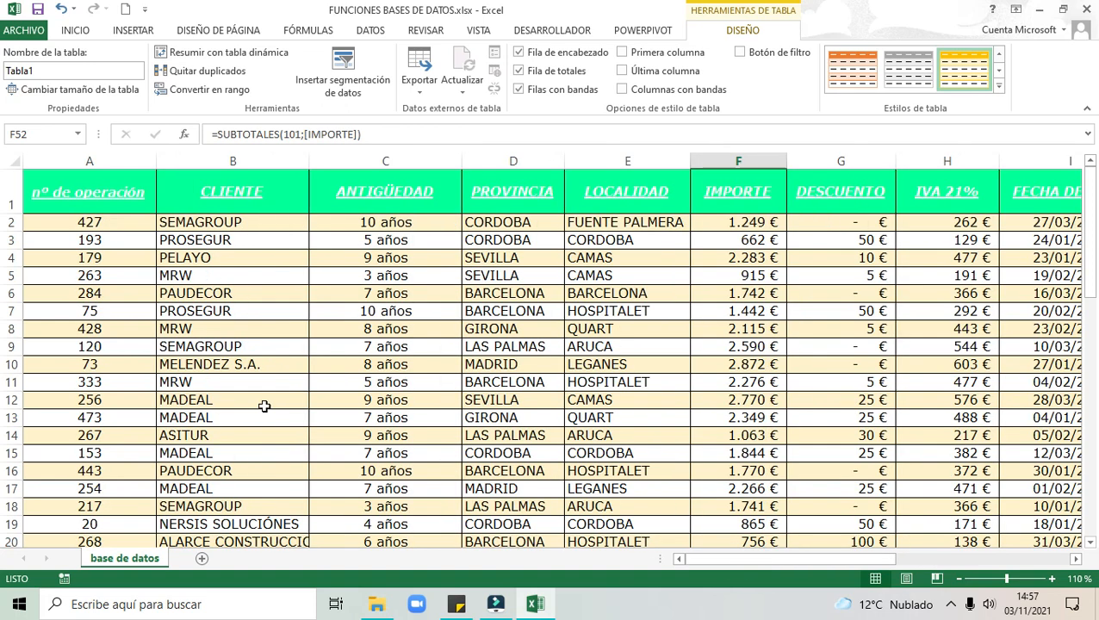
{"action": "left_click", "coordinate": [349, 77]}
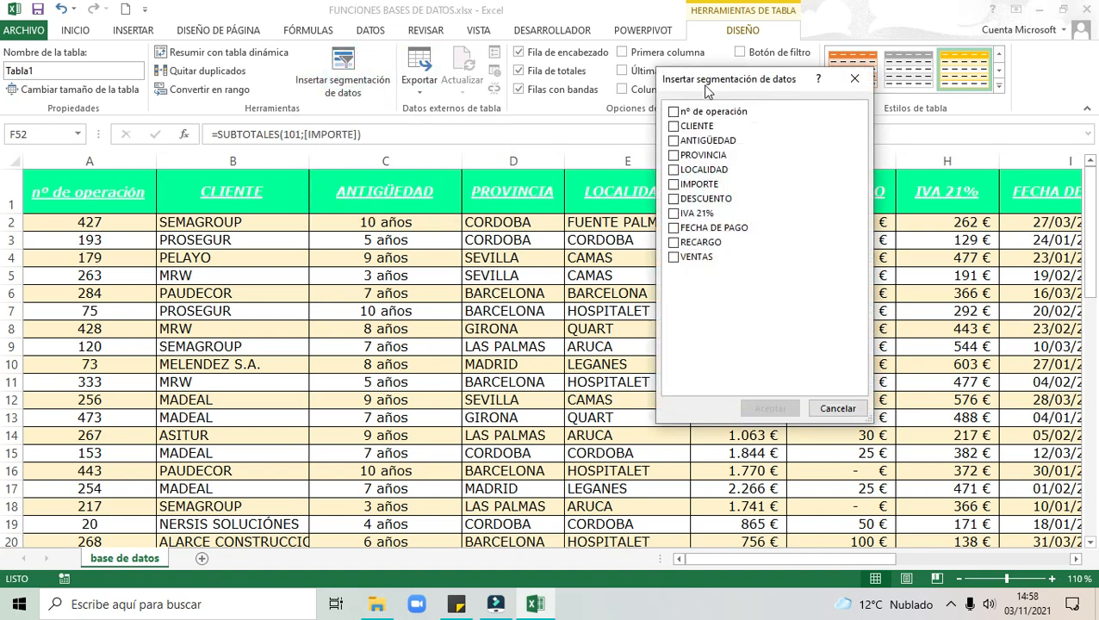
{"action": "left_click_drag", "start_coordinate": [707, 90], "coordinate": [536, 136]}
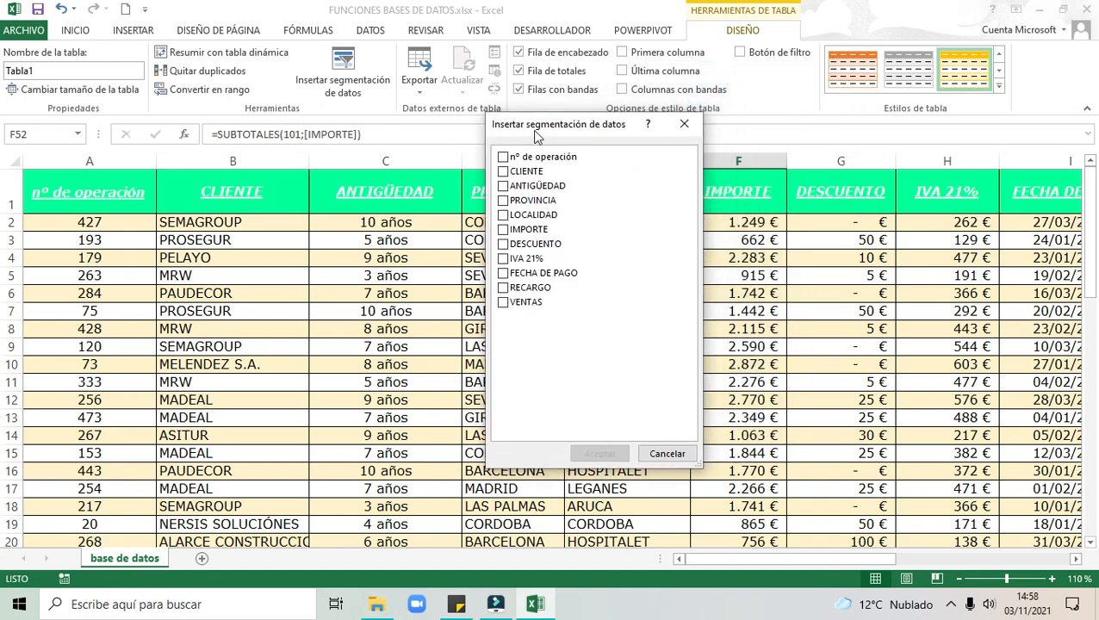
{"action": "left_click", "coordinate": [503, 172]}
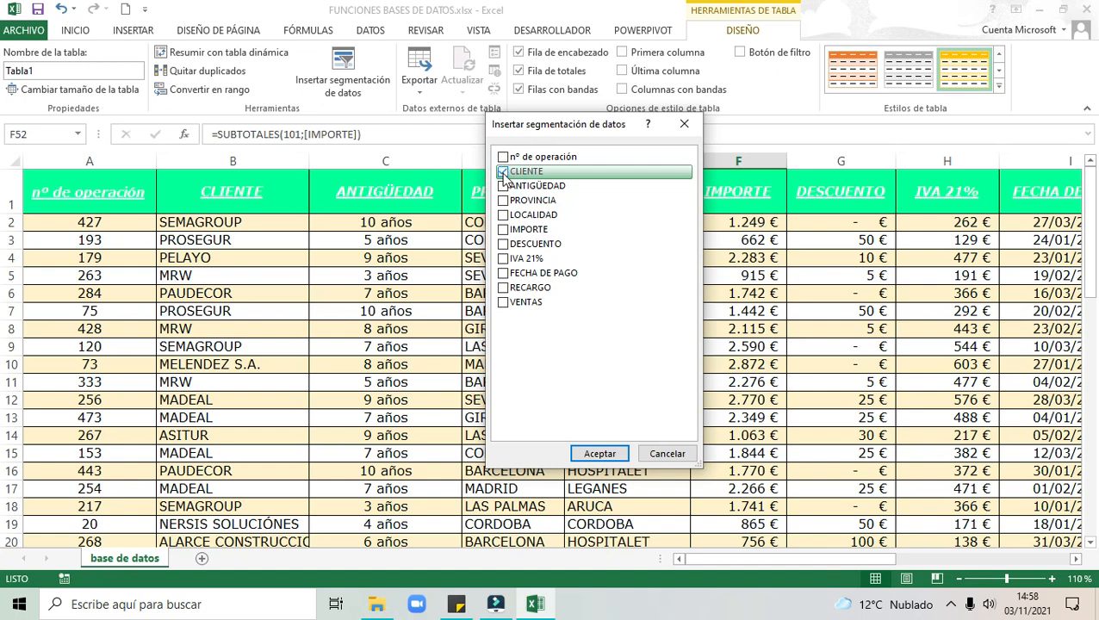
{"action": "left_click", "coordinate": [503, 302]}
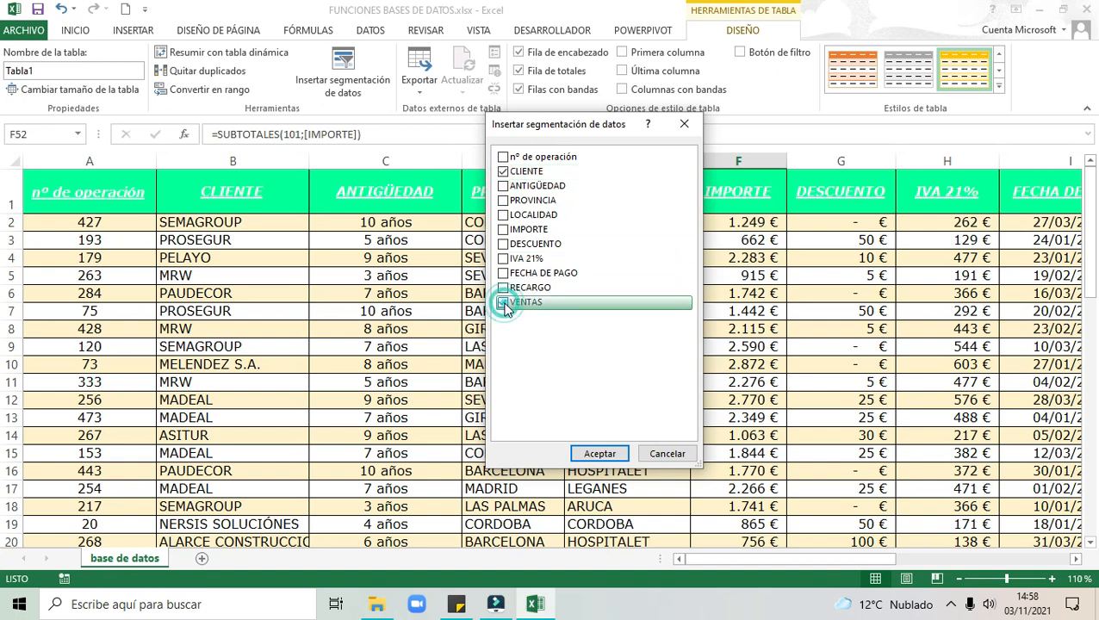
{"action": "left_click", "coordinate": [601, 452]}
Arrange the CLIENTE and VENTAS slicers side by side over the table without overlapping
{"action": "left_click_drag", "start_coordinate": [569, 280], "coordinate": [802, 214]}
{"action": "left_click_drag", "start_coordinate": [552, 233], "coordinate": [450, 153]}
{"action": "left_click_drag", "start_coordinate": [790, 223], "coordinate": [726, 215]}
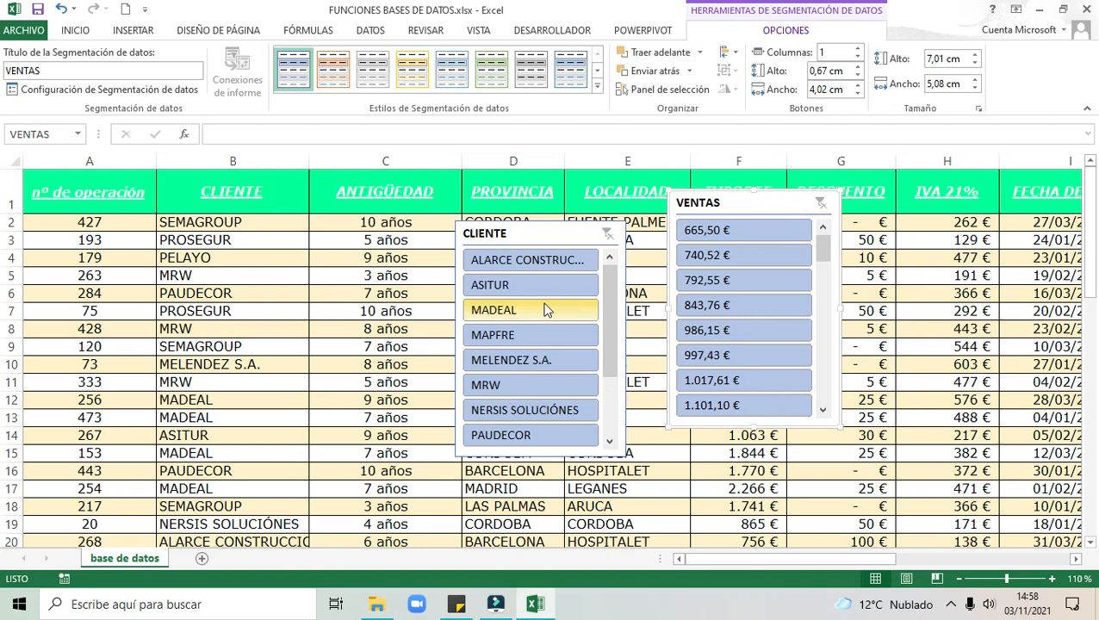
Filter the table to the clients ASITUR and MAPFRE with the CLIENTE slicer
{"action": "left_click", "coordinate": [514, 286]}
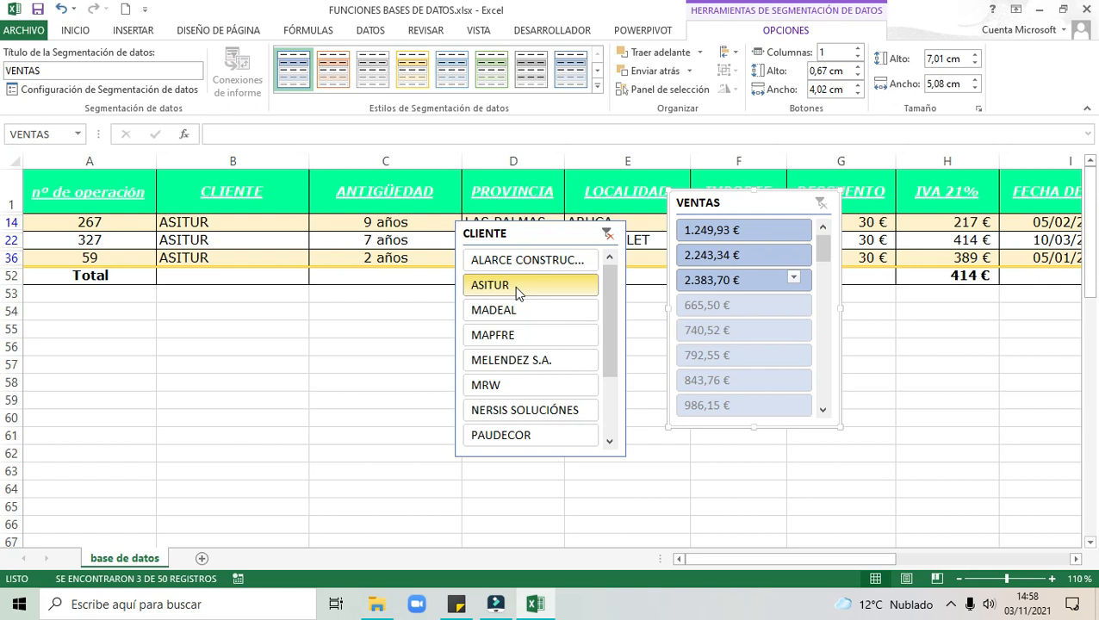
{"action": "left_click", "coordinate": [498, 334], "text": "ctrl"}
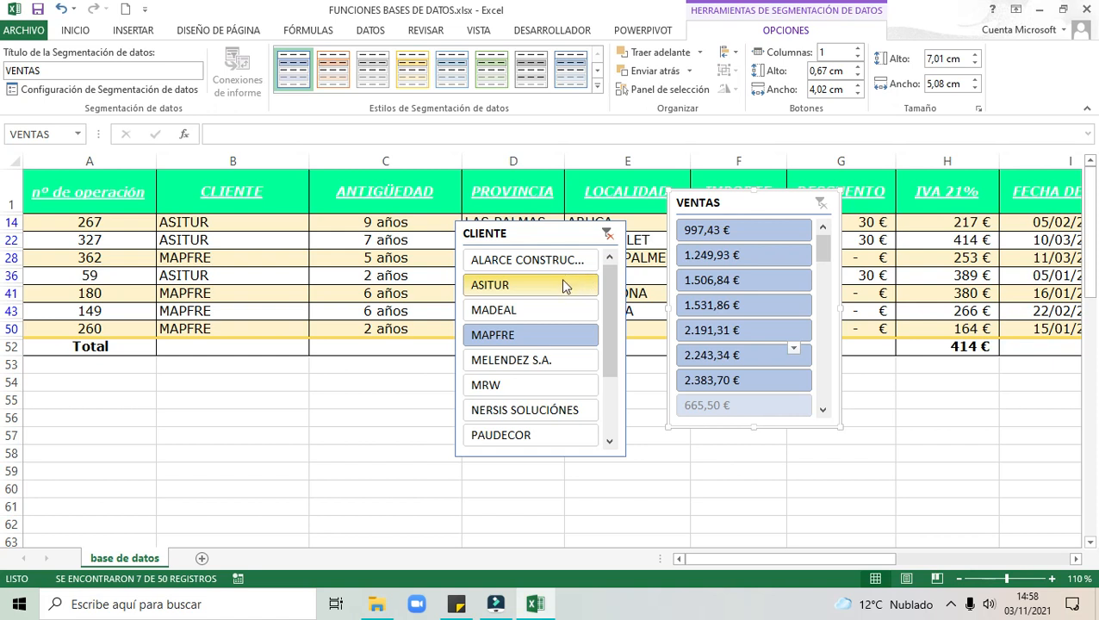
Switch the CLIENTE slicer to MADEAL alone and clear its filter
{"action": "left_click", "coordinate": [503, 312]}
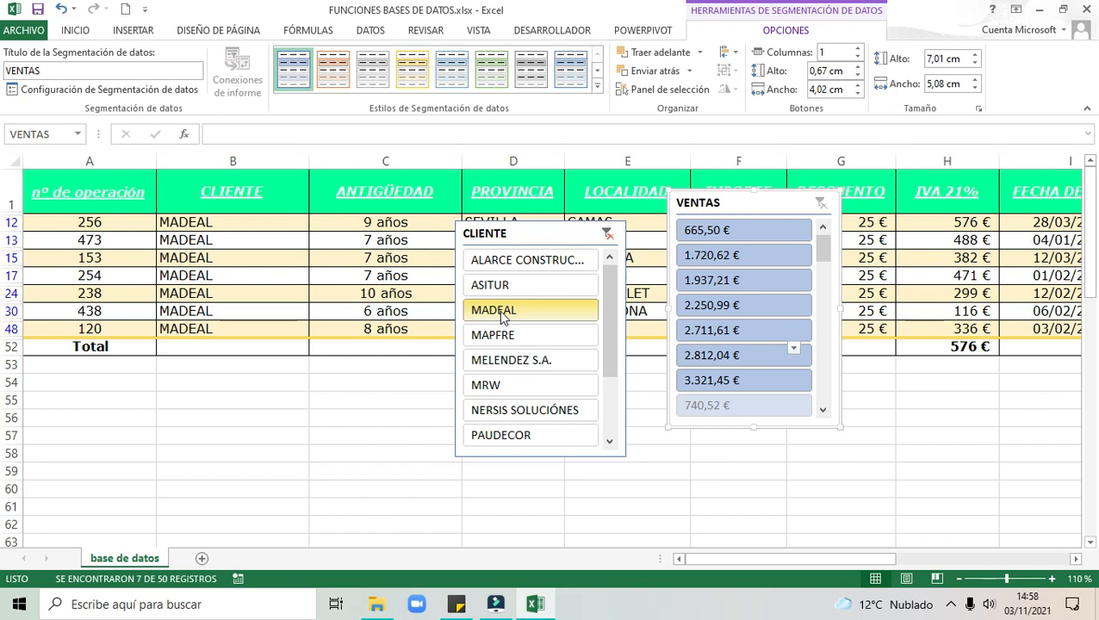
{"action": "left_click", "coordinate": [608, 234]}
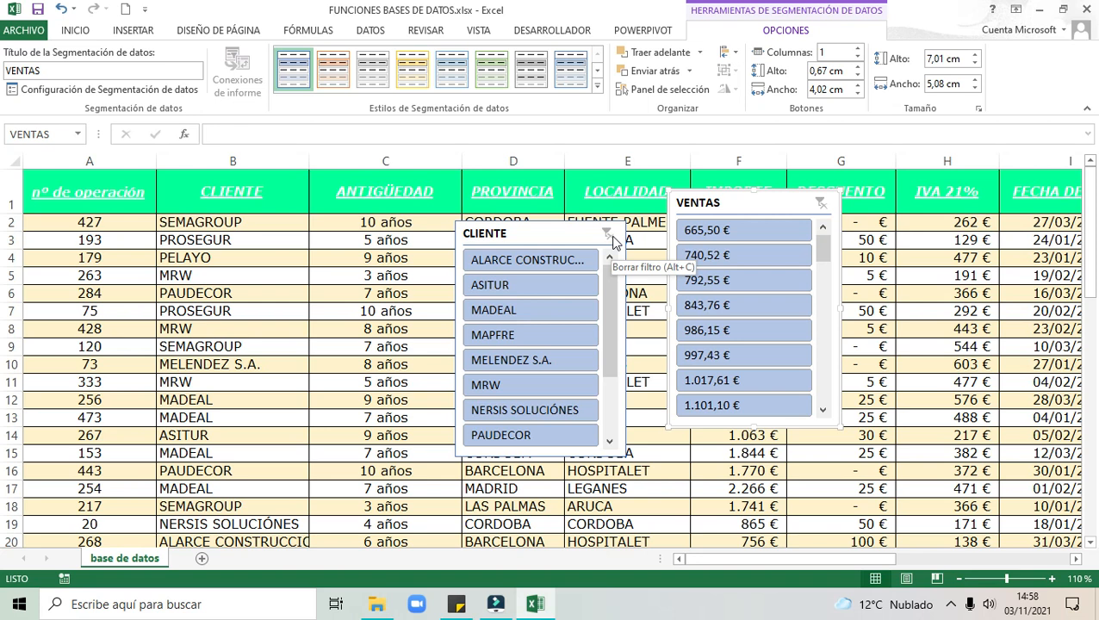
Remove the VENTAS slicer and the CLIENTE slicer from the sheet
{"action": "left_click", "coordinate": [569, 232]}
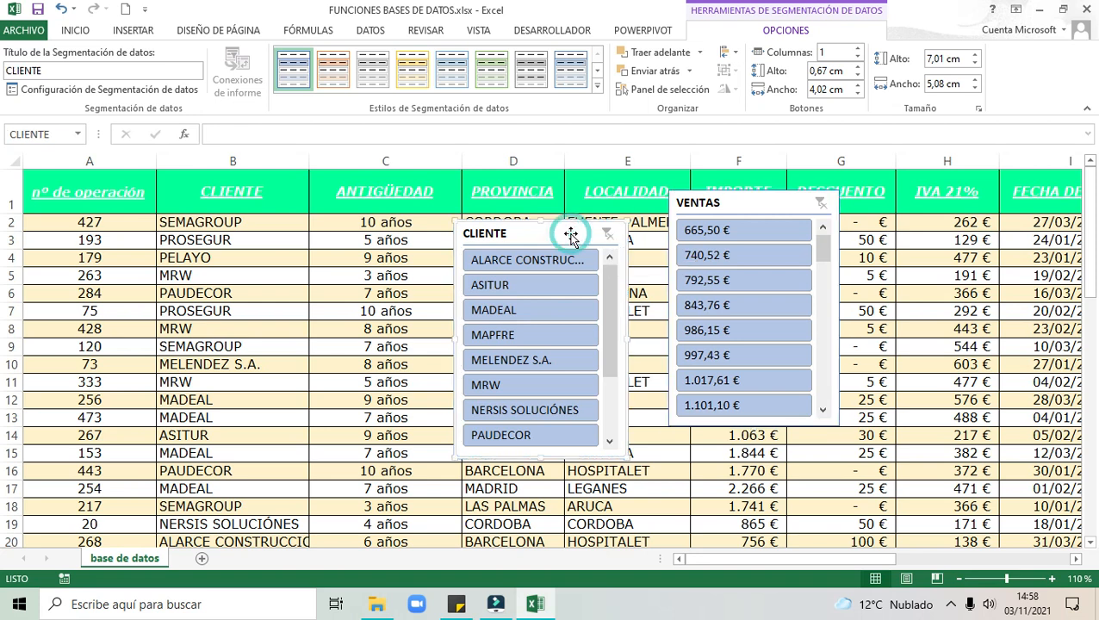
{"action": "left_click", "coordinate": [750, 204]}
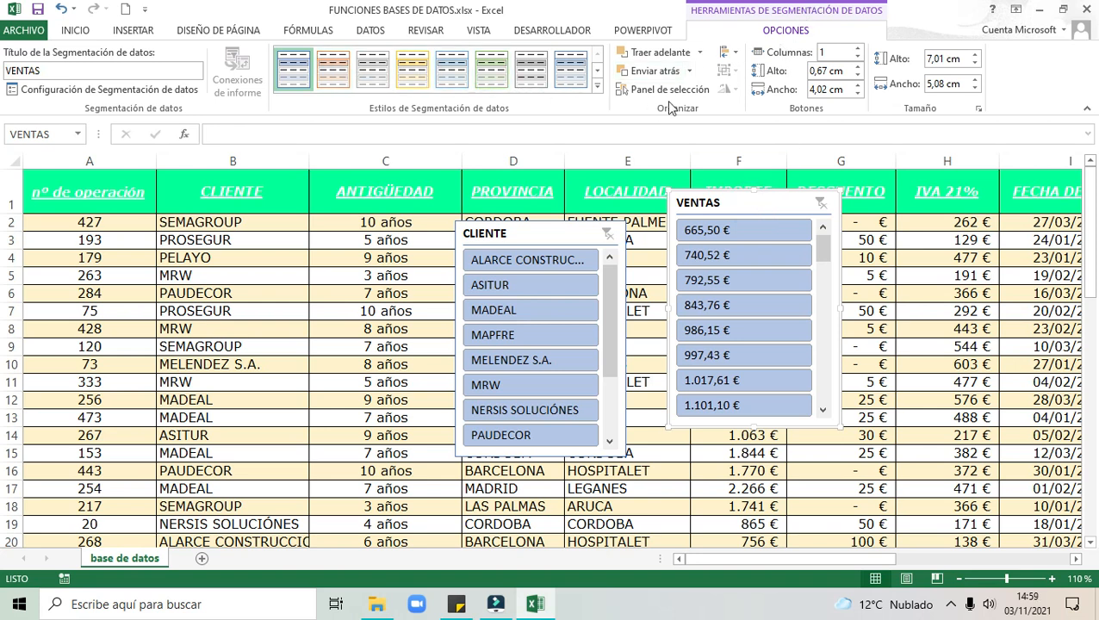
{"action": "right_click", "coordinate": [754, 209]}
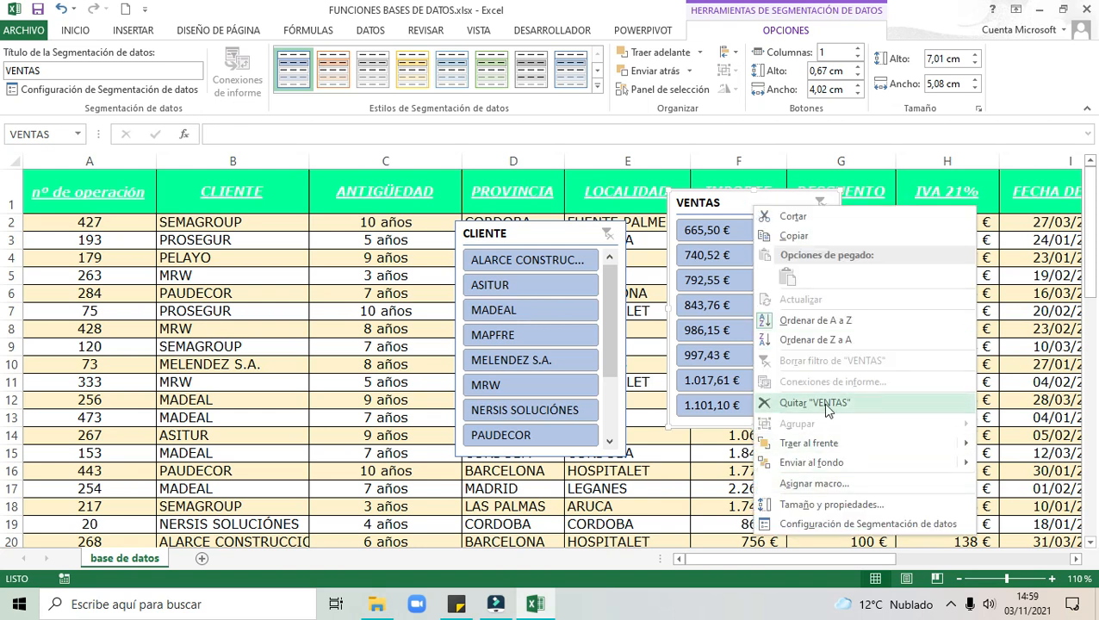
{"action": "left_click", "coordinate": [815, 403]}
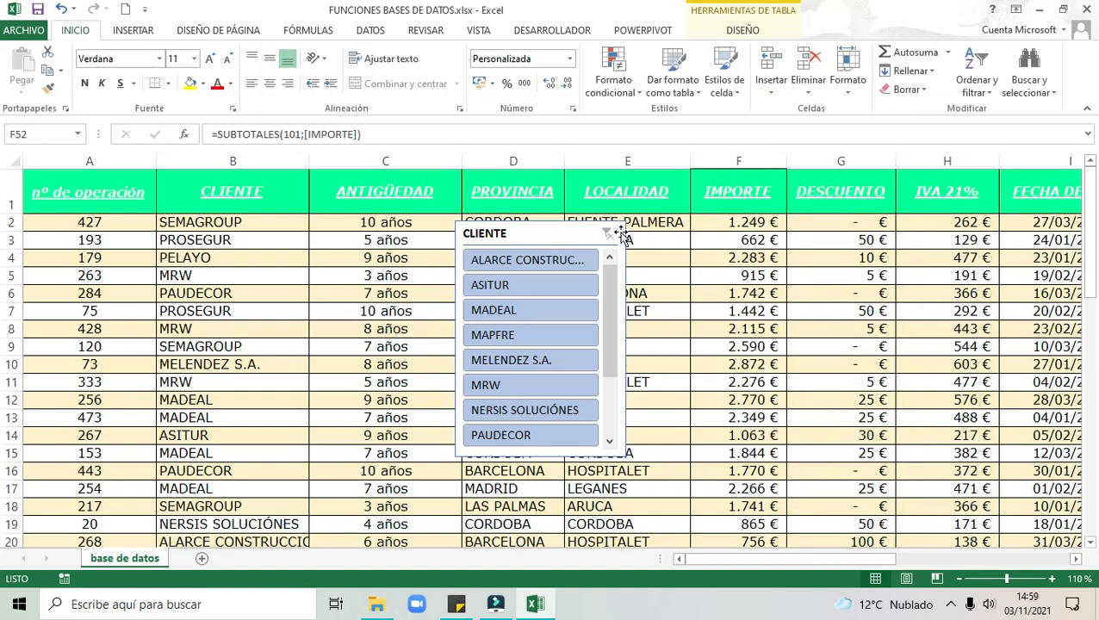
{"action": "right_click", "coordinate": [550, 235]}
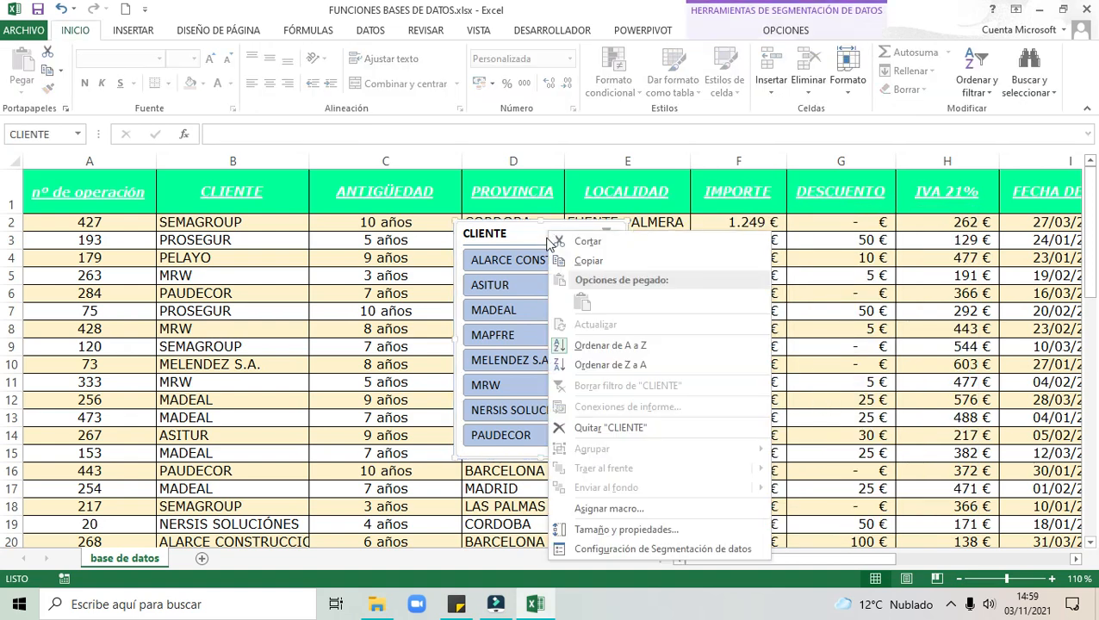
{"action": "left_click", "coordinate": [597, 433]}
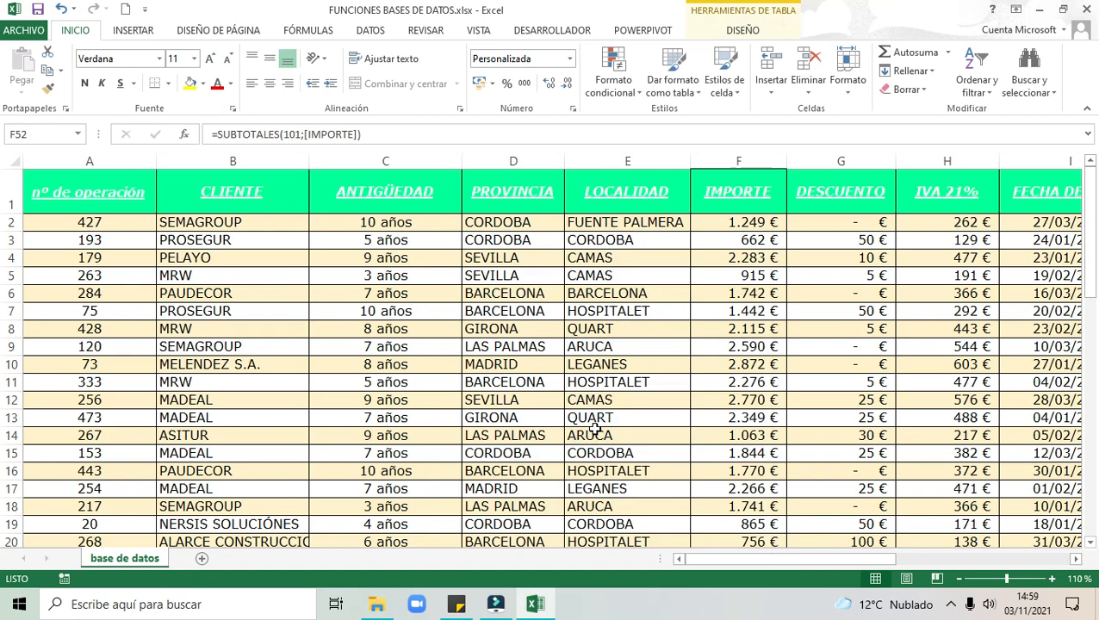
Remove the table's duplicate rows by comparing only the nº de operación column, with headers included
{"action": "left_click", "coordinate": [622, 308]}
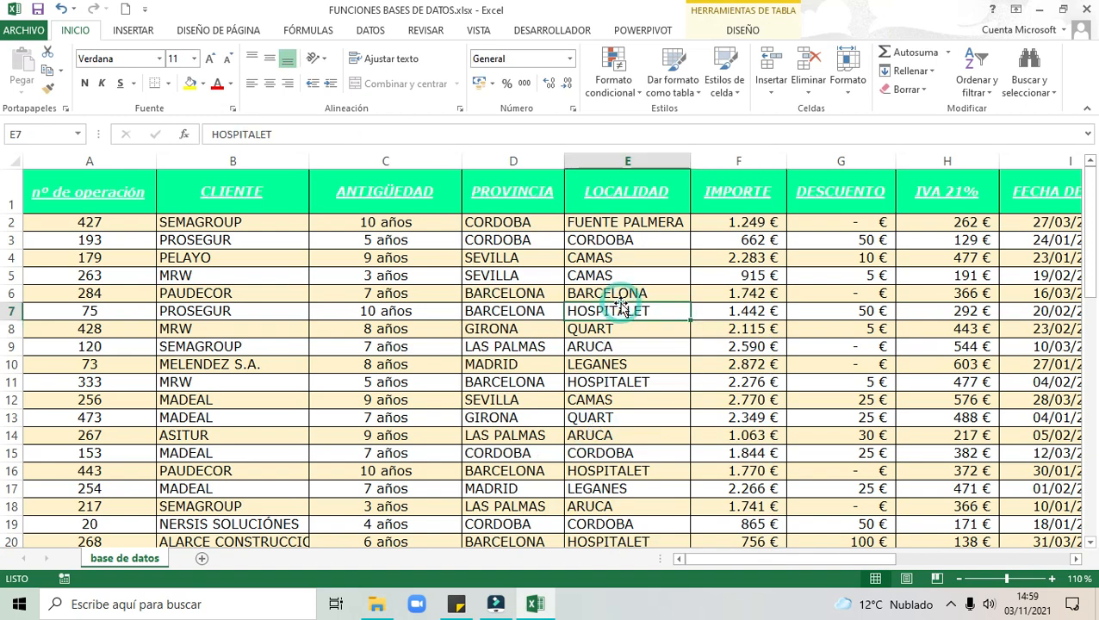
{"action": "left_click", "coordinate": [743, 30]}
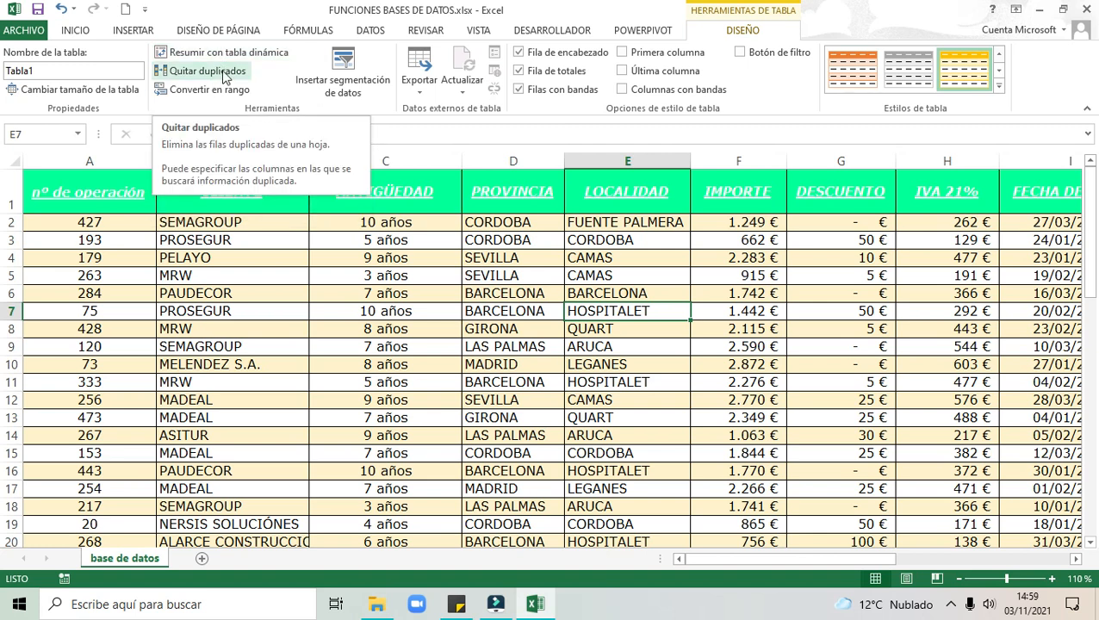
{"action": "left_click", "coordinate": [372, 31]}
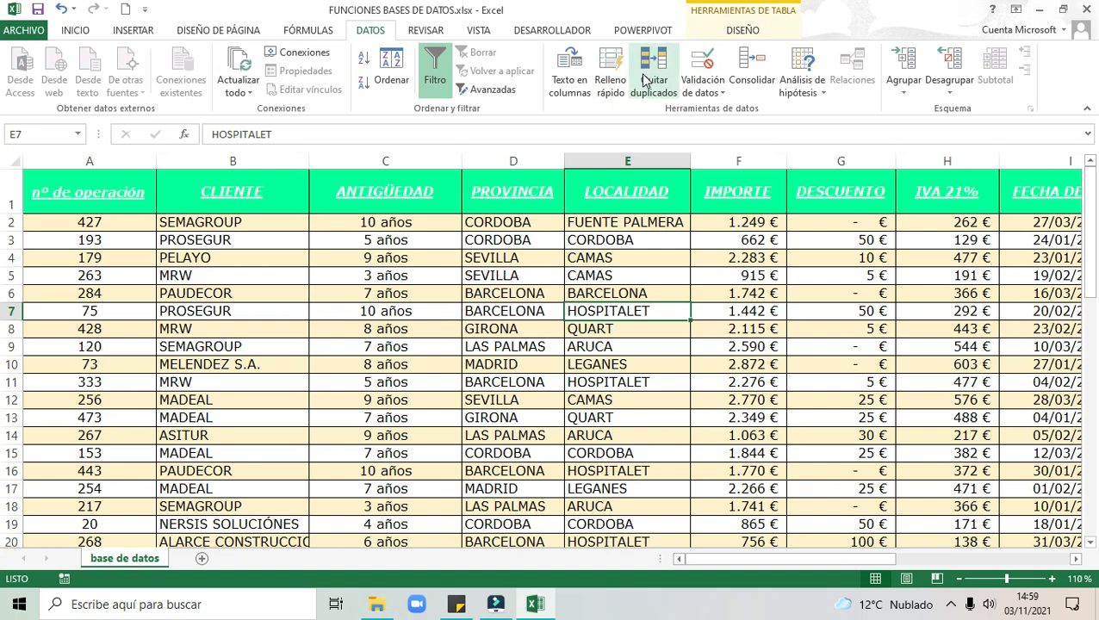
{"action": "left_click", "coordinate": [736, 35]}
{"action": "left_click", "coordinate": [217, 71]}
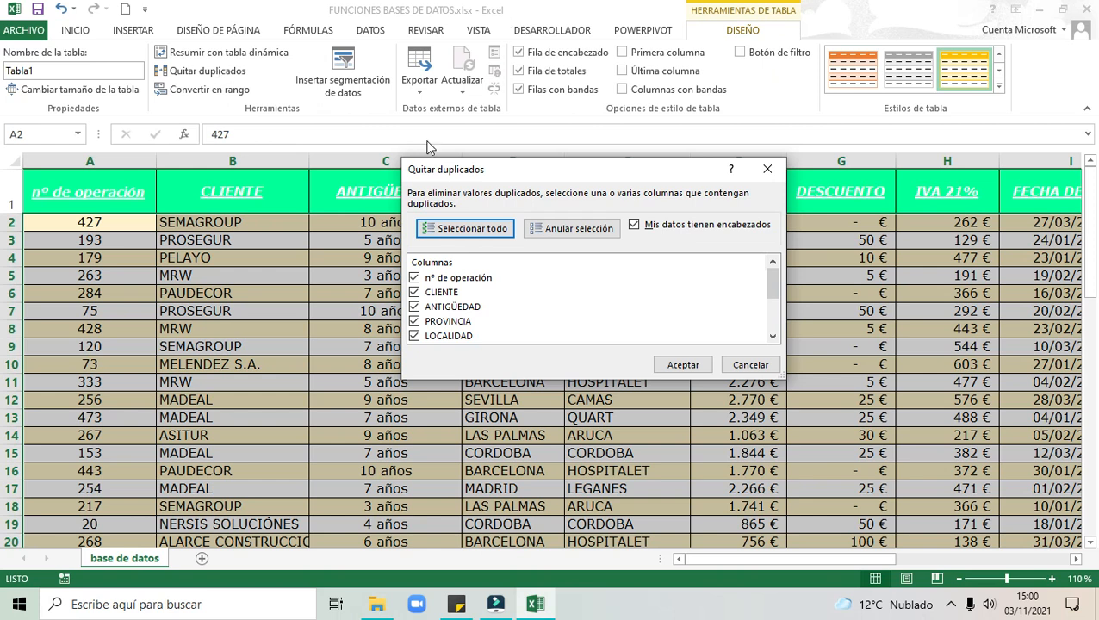
{"action": "left_click", "coordinate": [596, 230]}
{"action": "left_click", "coordinate": [415, 277]}
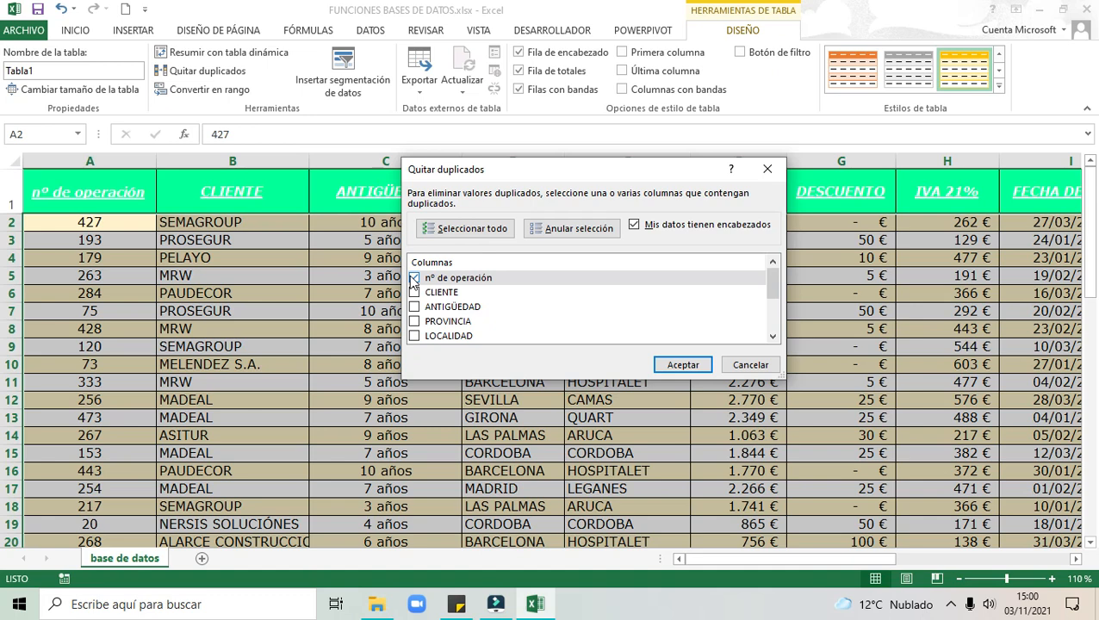
{"action": "left_click", "coordinate": [686, 365]}
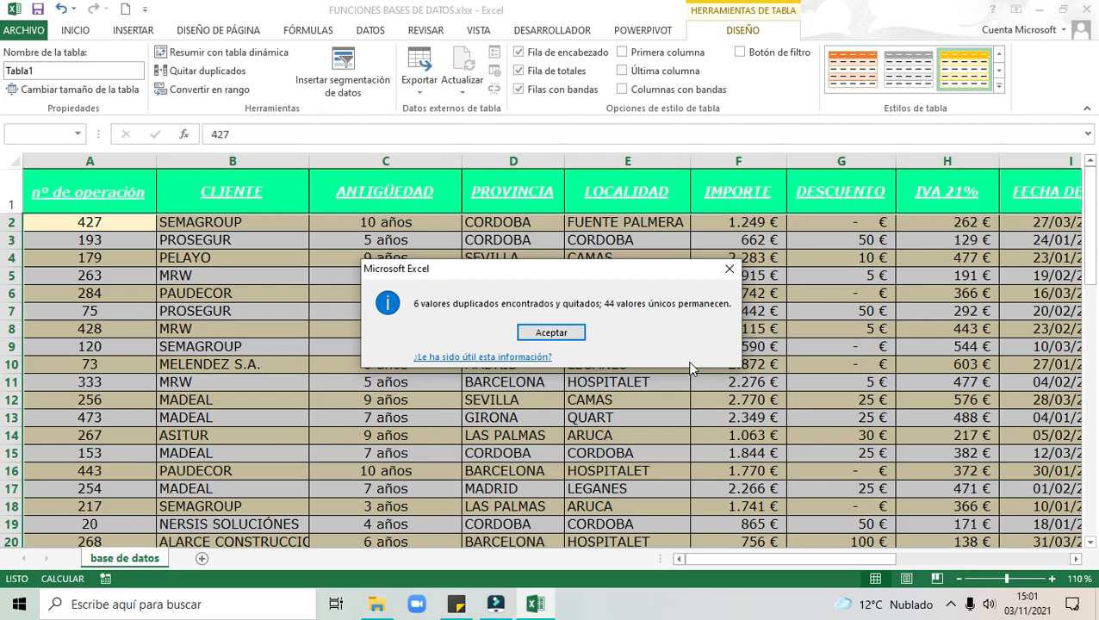
{"action": "left_click", "coordinate": [575, 334]}
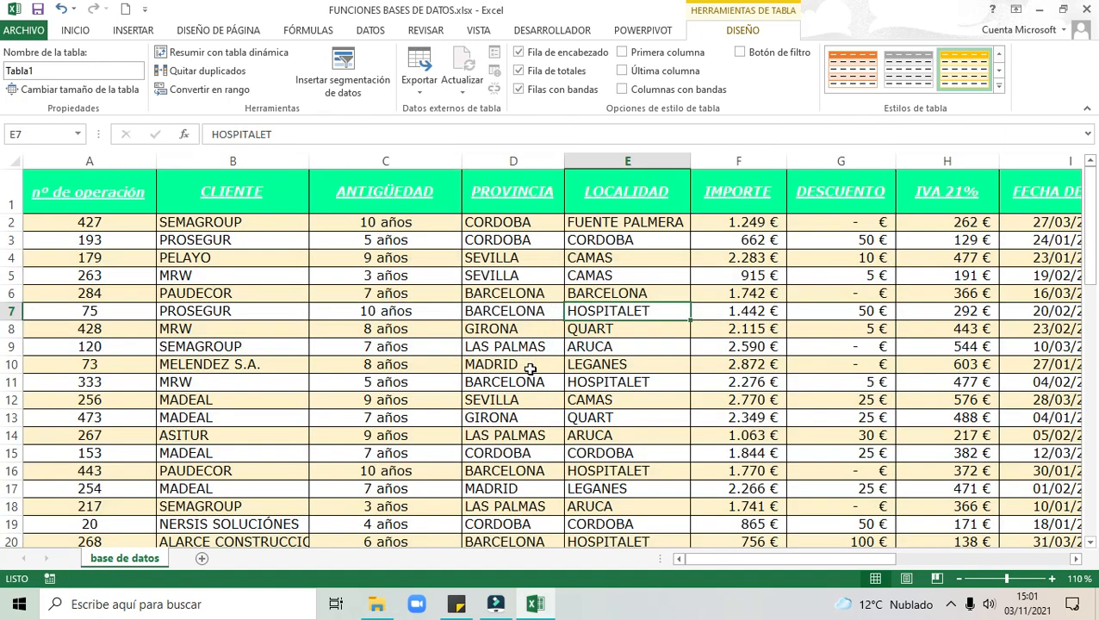
Convert the table into a normal range and confirm the conversion
{"action": "scroll", "coordinate": [530, 368], "scroll_direction": "down", "scroll_amount": 15}
{"action": "scroll", "coordinate": [530, 369], "scroll_direction": "up", "scroll_amount": 6}
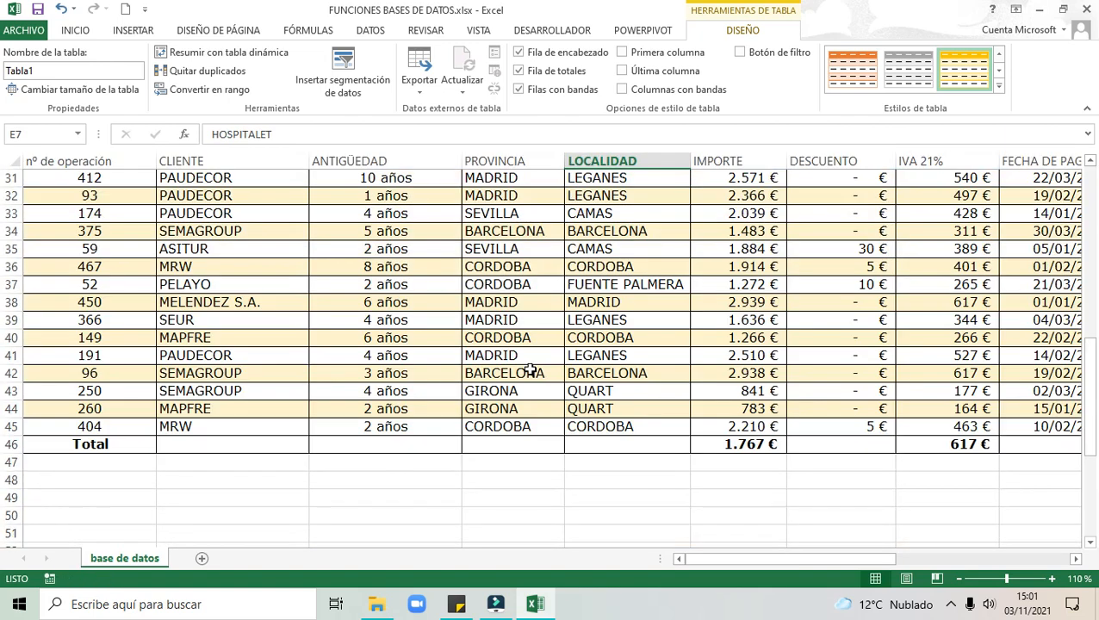
{"action": "scroll", "coordinate": [530, 369], "scroll_direction": "up", "scroll_amount": 10}
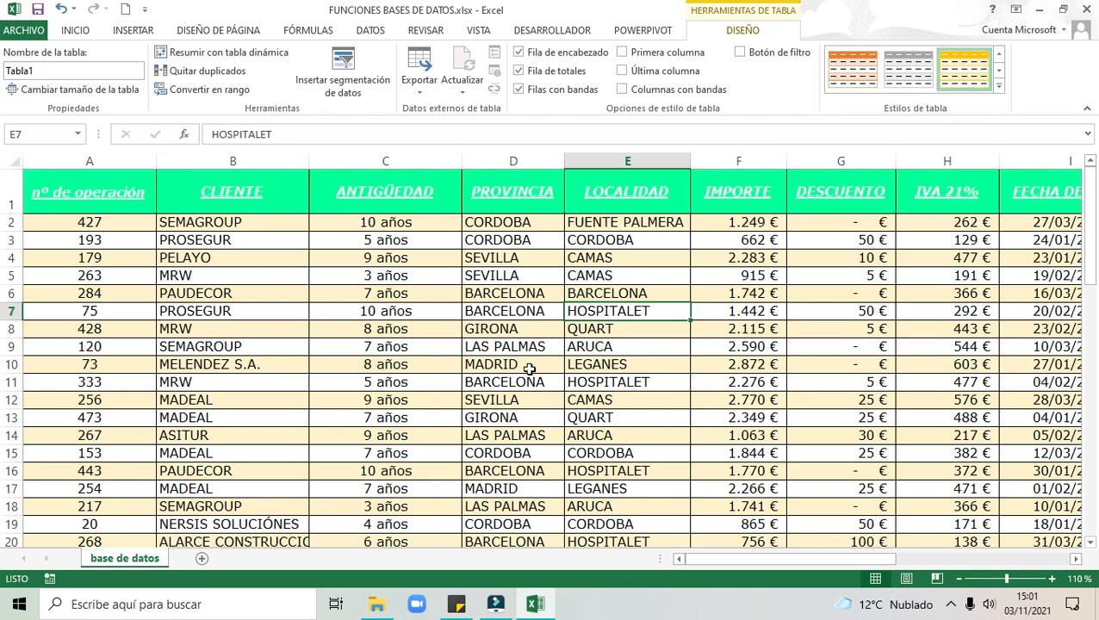
{"action": "left_click", "coordinate": [366, 291]}
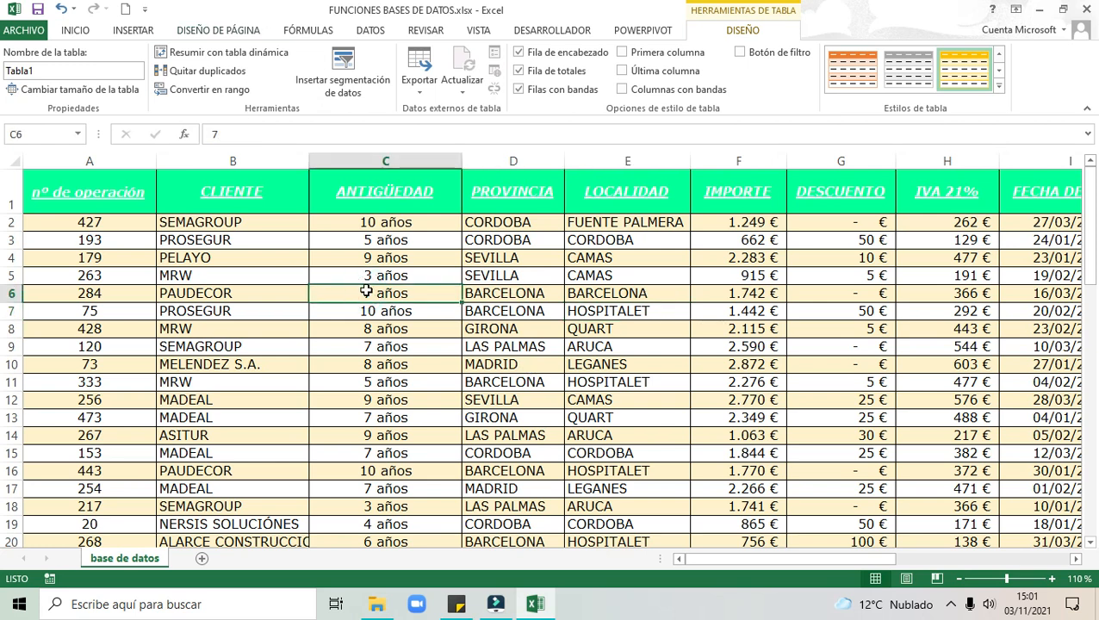
{"action": "left_click", "coordinate": [239, 94]}
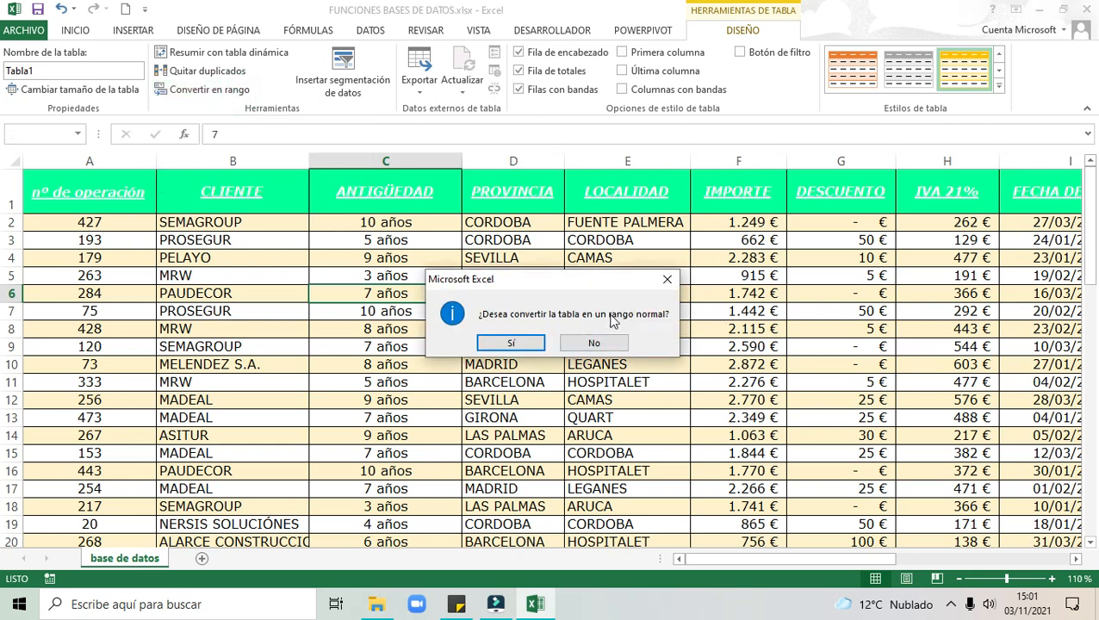
{"action": "left_click", "coordinate": [511, 343]}
{"action": "left_click", "coordinate": [652, 309]}
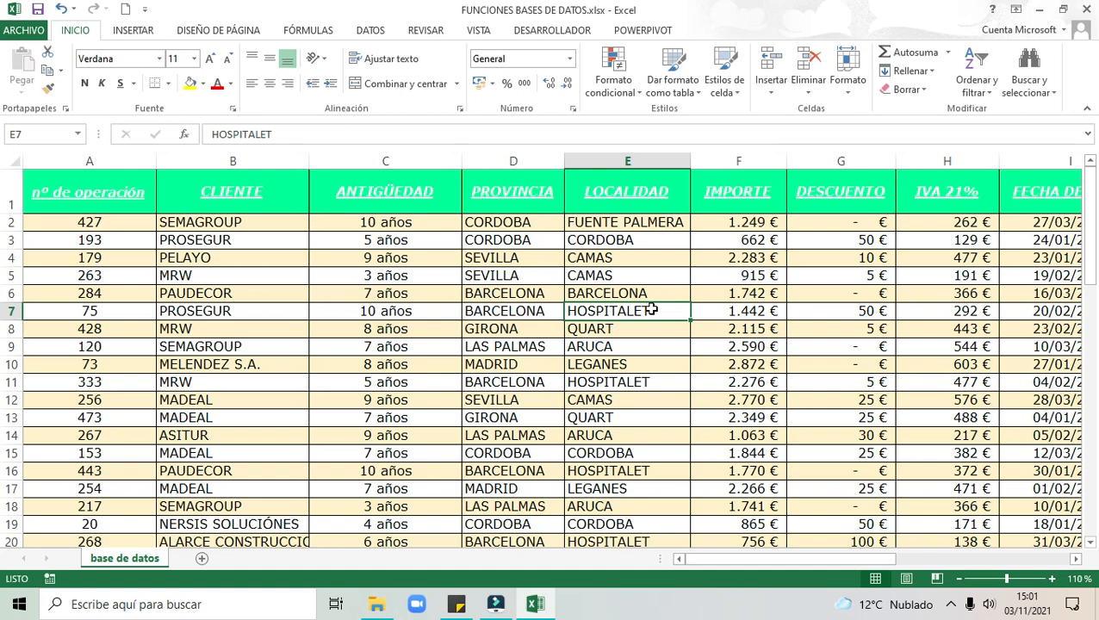
Inspect the formula in the IMPORTE cell of the Total row in the converted range
{"action": "left_click", "coordinate": [391, 275]}
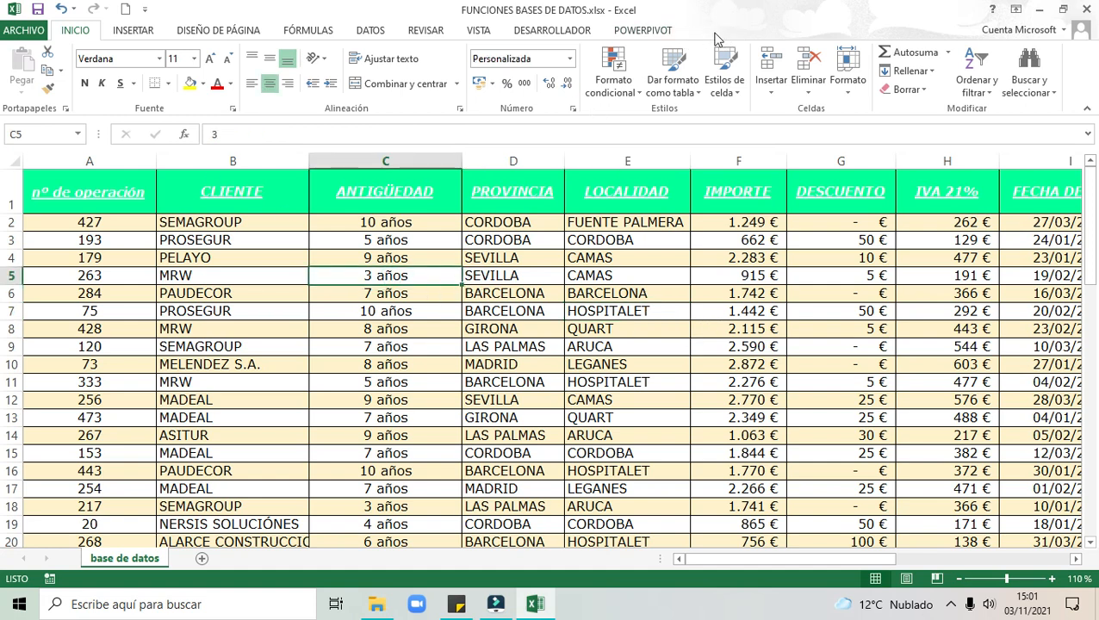
{"action": "scroll", "coordinate": [769, 394], "scroll_direction": "down", "scroll_amount": 12}
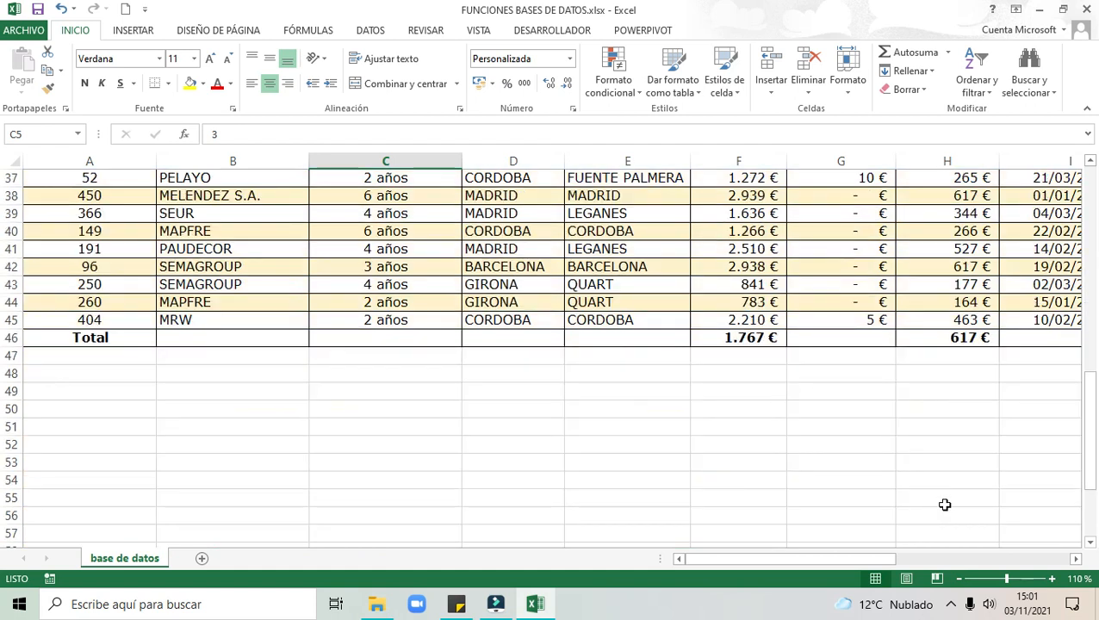
{"action": "left_click", "coordinate": [741, 338]}
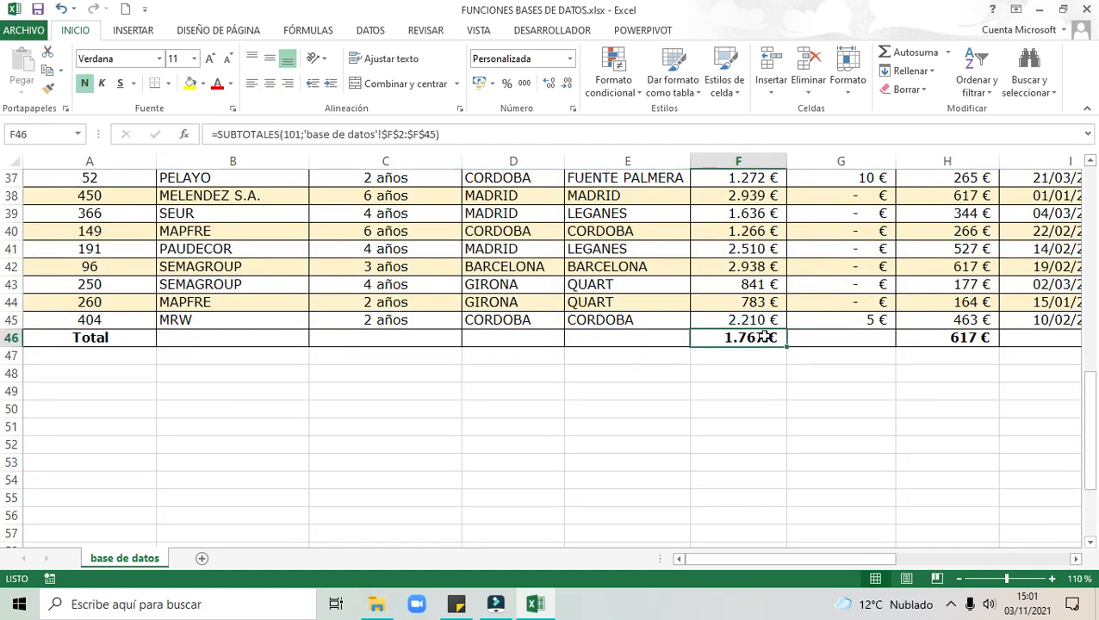
Examine the other Total row cells in columns B, C, D, E and H for formulas or total drop-downs, and review the data rows above
{"action": "left_click", "coordinate": [957, 338]}
{"action": "left_click", "coordinate": [625, 338]}
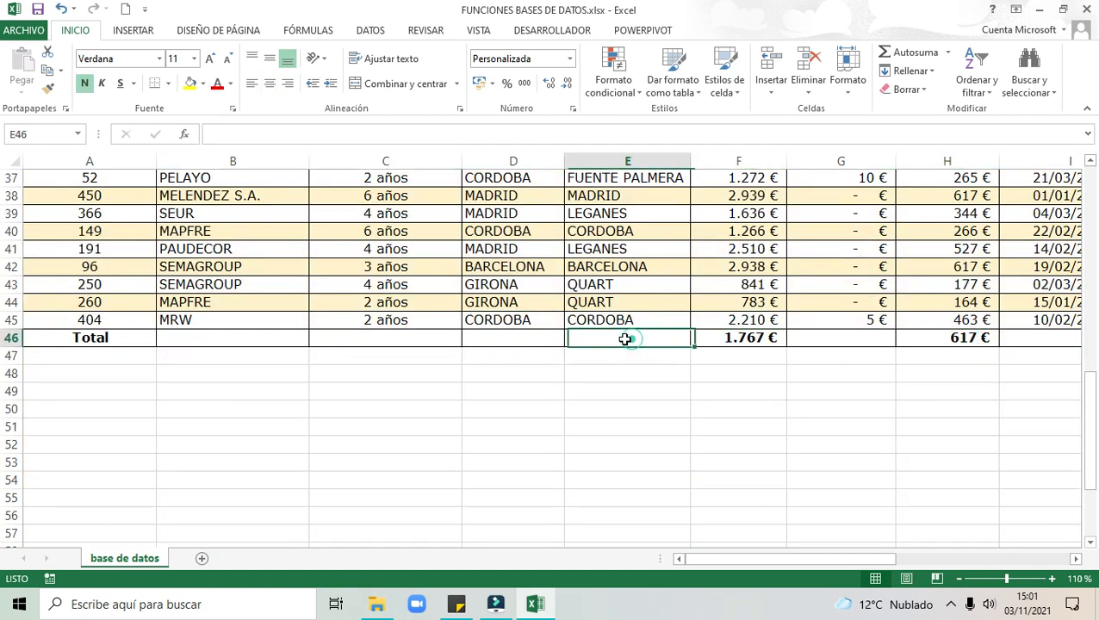
{"action": "left_click", "coordinate": [525, 336]}
{"action": "left_click", "coordinate": [407, 335]}
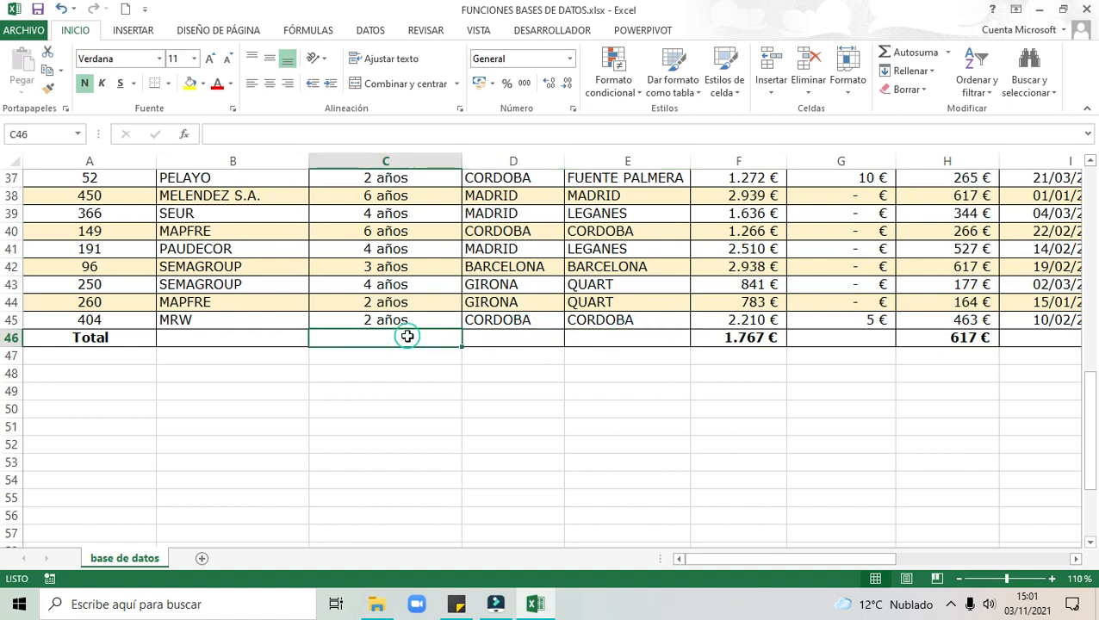
{"action": "left_click", "coordinate": [218, 335]}
{"action": "left_click", "coordinate": [385, 336]}
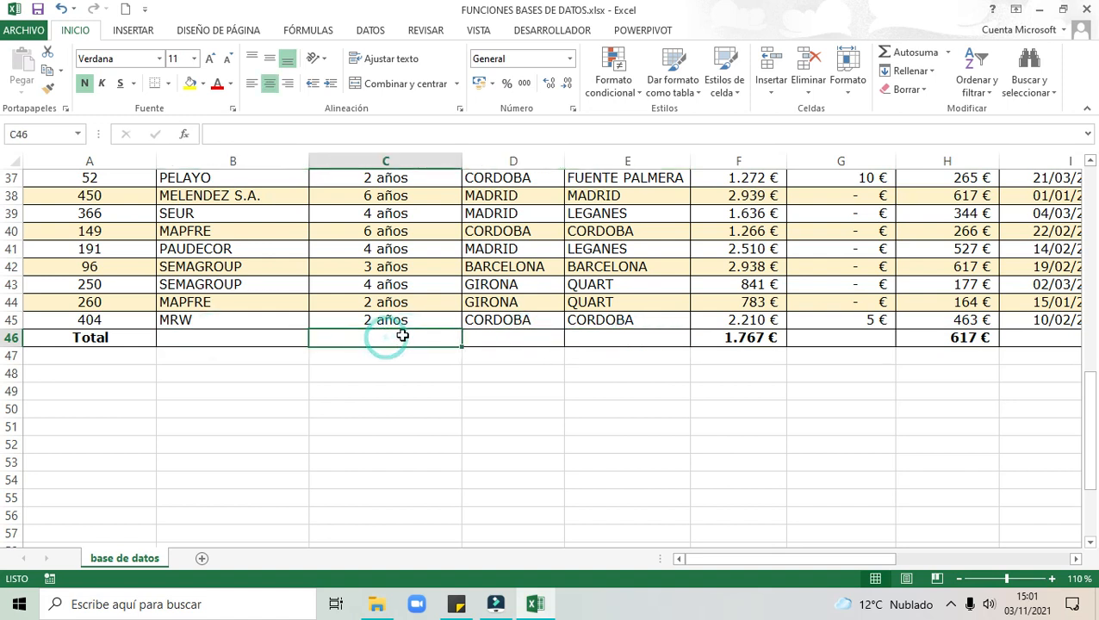
{"action": "left_click", "coordinate": [514, 333]}
{"action": "left_click", "coordinate": [613, 331]}
{"action": "left_click", "coordinate": [510, 335]}
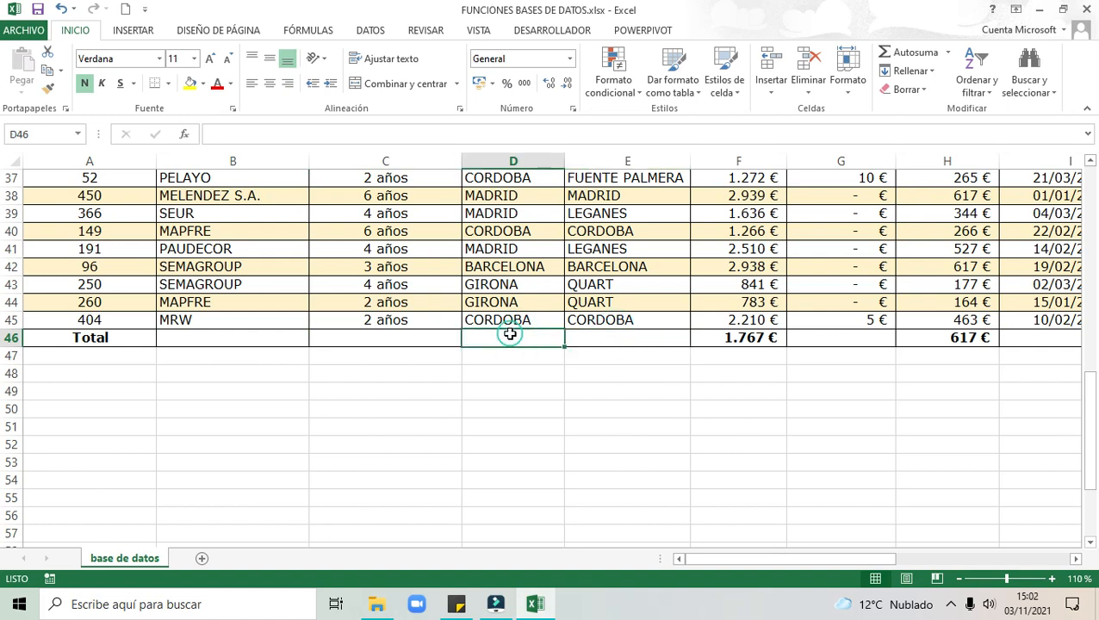
{"action": "left_click", "coordinate": [399, 335]}
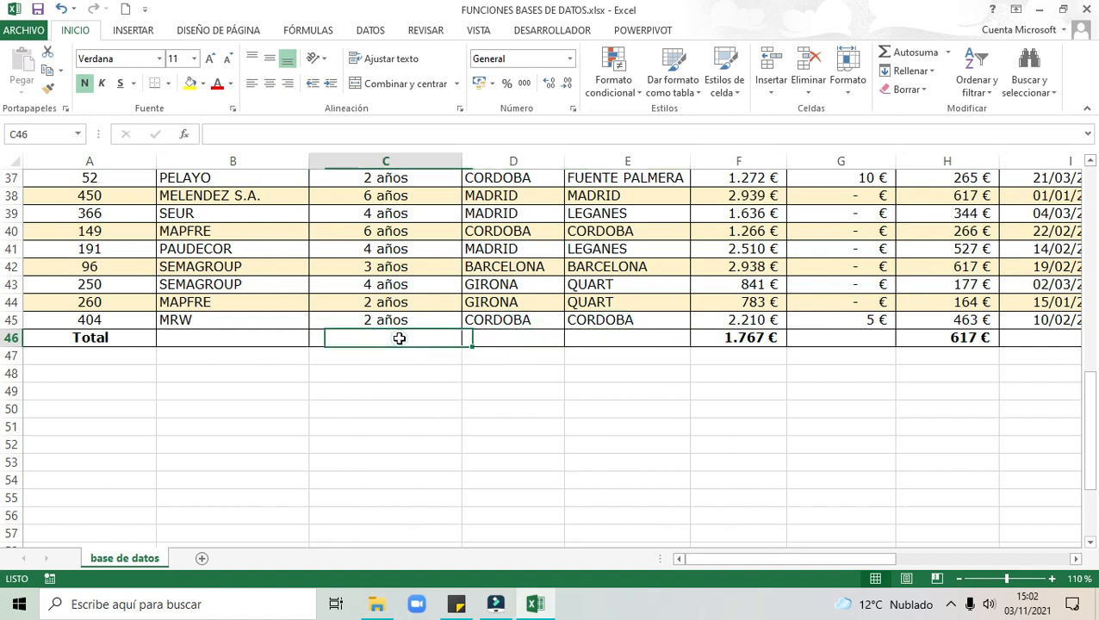
{"action": "left_click", "coordinate": [232, 332]}
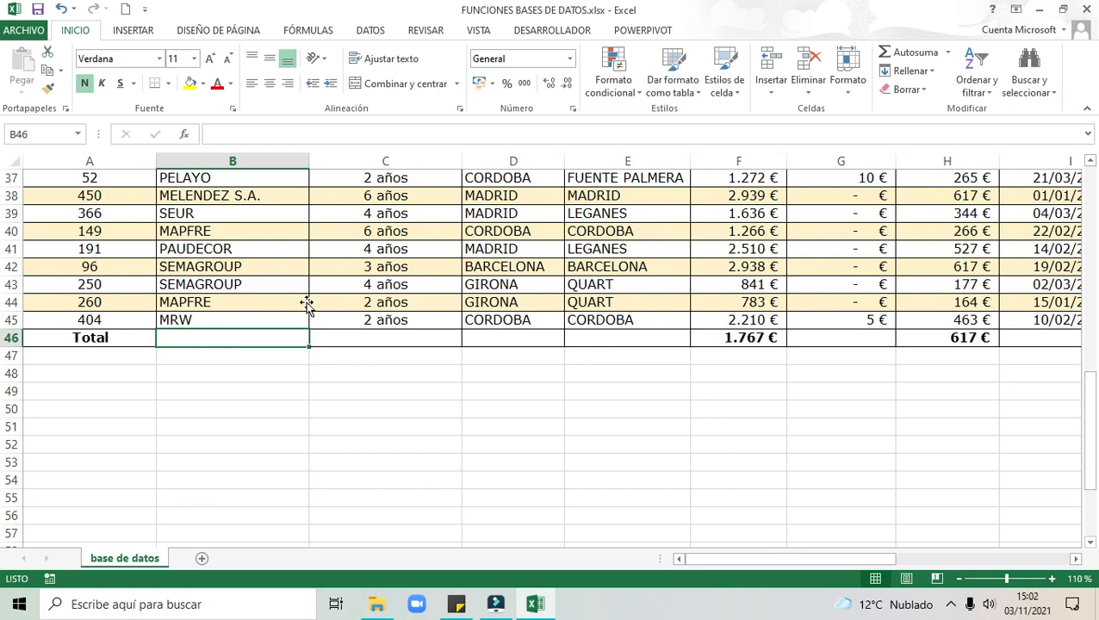
{"action": "scroll", "coordinate": [585, 243], "scroll_direction": "up", "scroll_amount": 12}
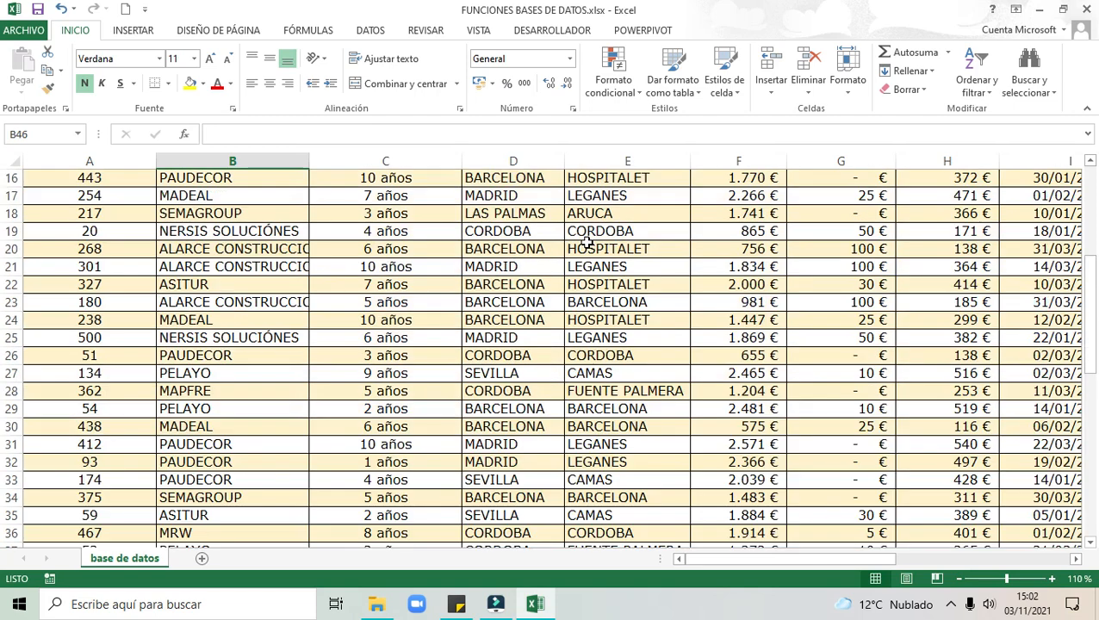